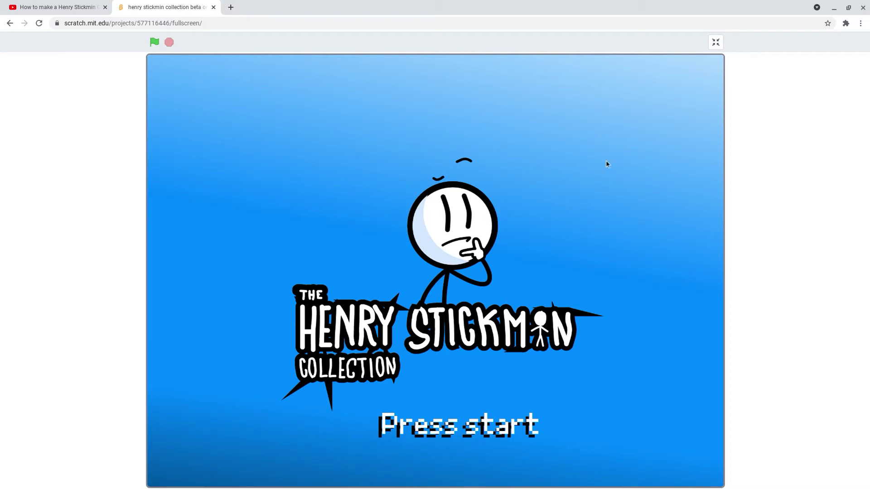
# Re-enter full-screen play, start the game, and reach the Excaping the prison chapter
pyautogui.click(715, 42)
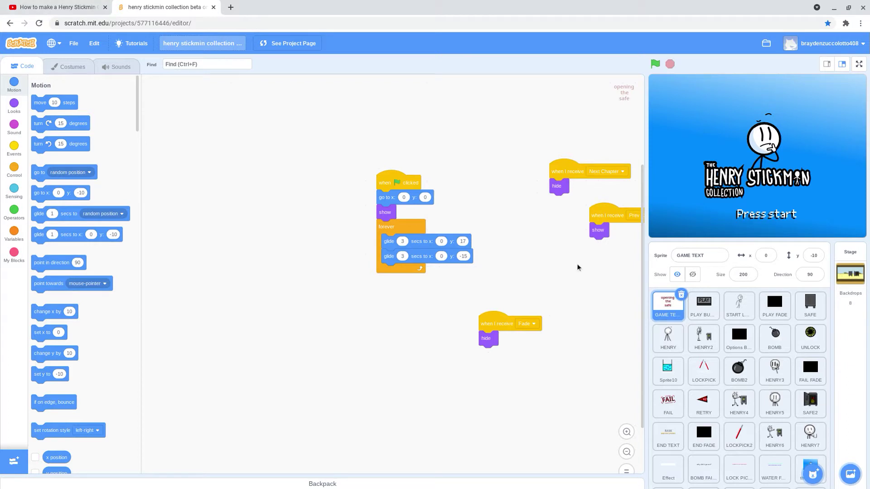
pyautogui.click(858, 64)
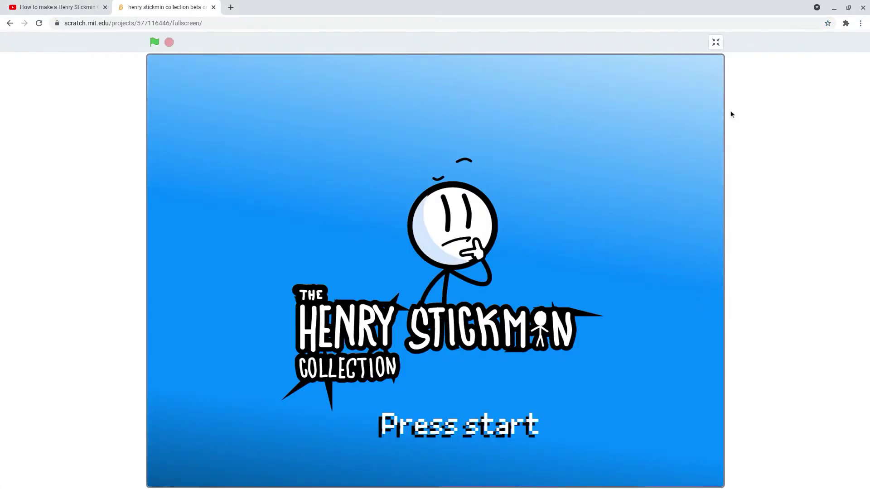
pyautogui.click(154, 42)
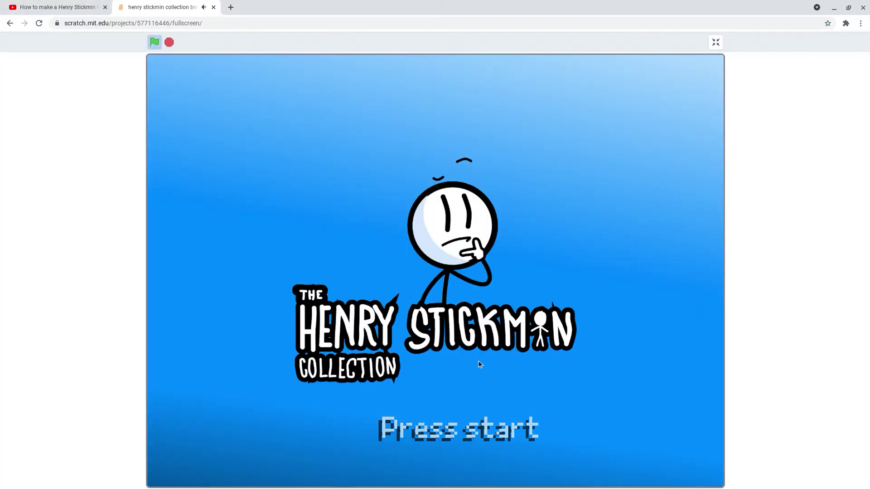
pyautogui.click(505, 436)
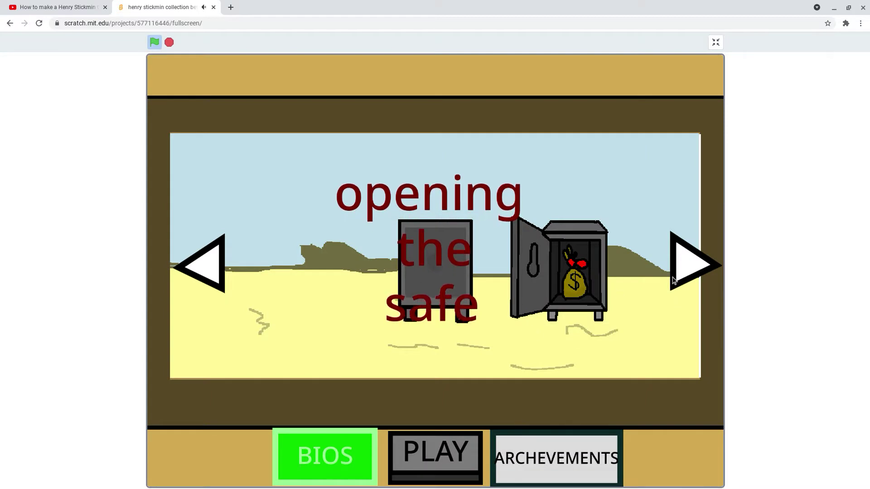
pyautogui.click(682, 265)
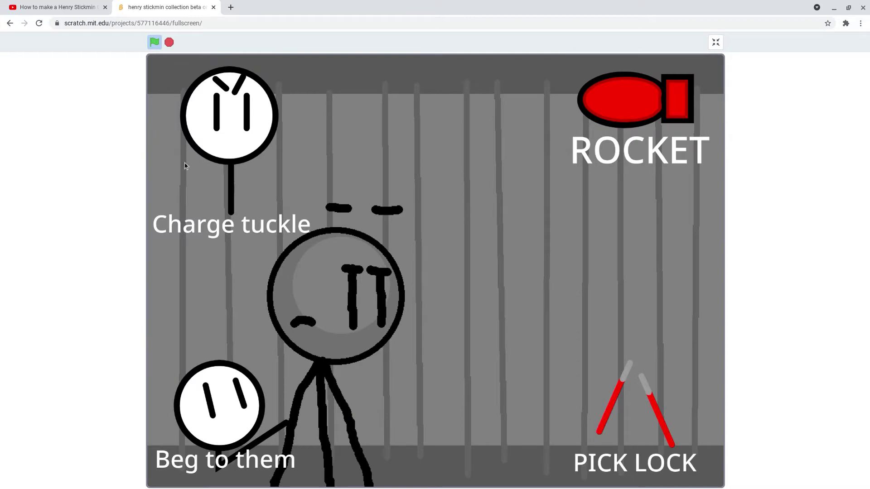
# Pick the lock, get caught, retry, then restart to the chapter select
pyautogui.click(607, 422)
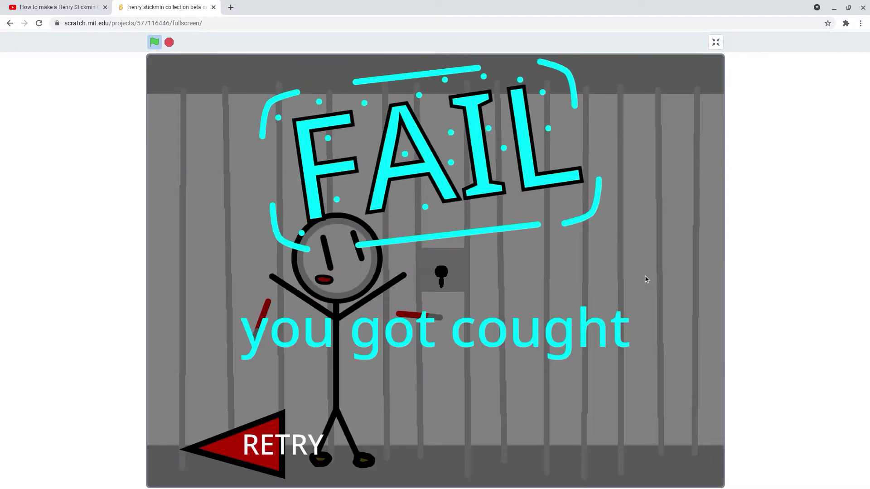
pyautogui.click(257, 448)
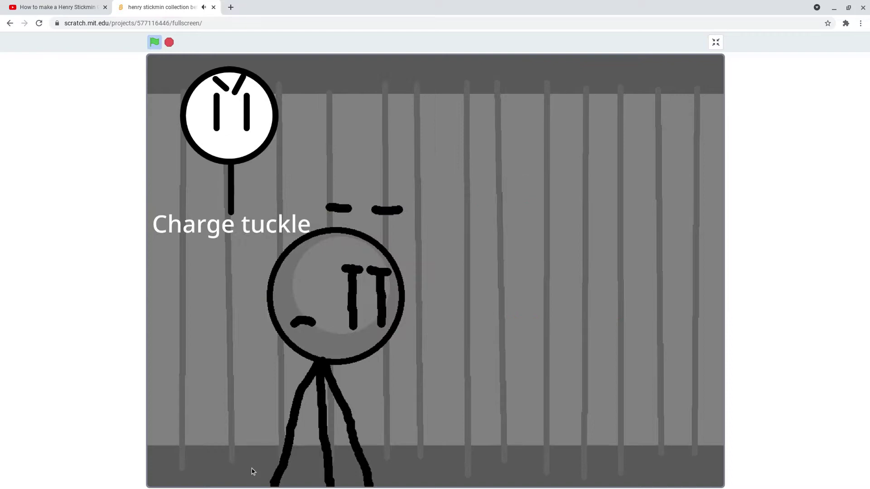
pyautogui.click(154, 41)
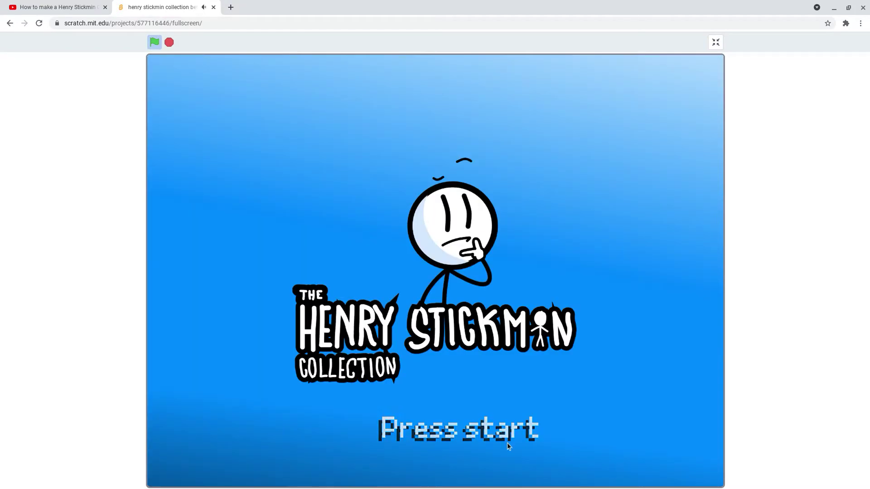
pyautogui.click(459, 428)
# Play the opening the safe chapter, choose BOMB, retry after failing, and restart
pyautogui.click(437, 456)
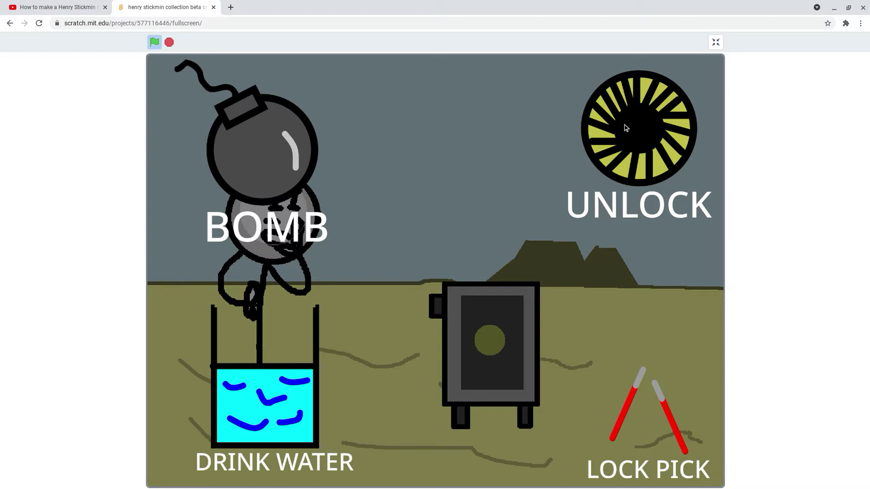
pyautogui.click(225, 156)
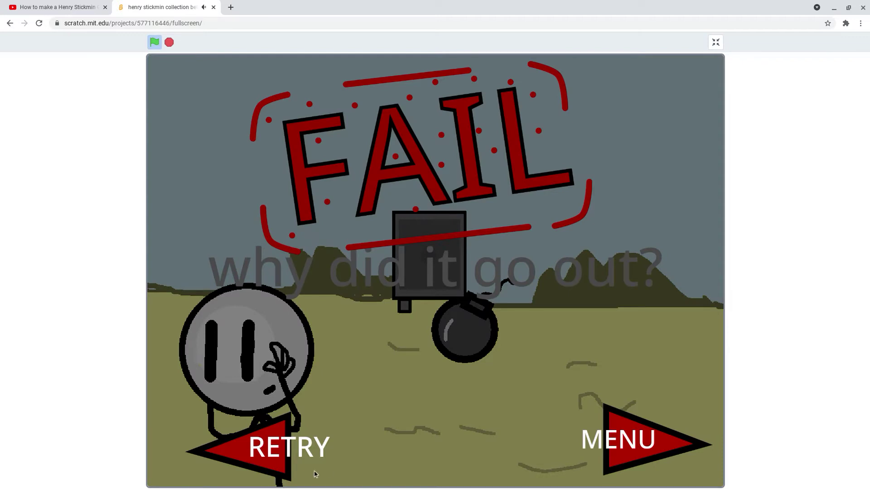
pyautogui.click(227, 462)
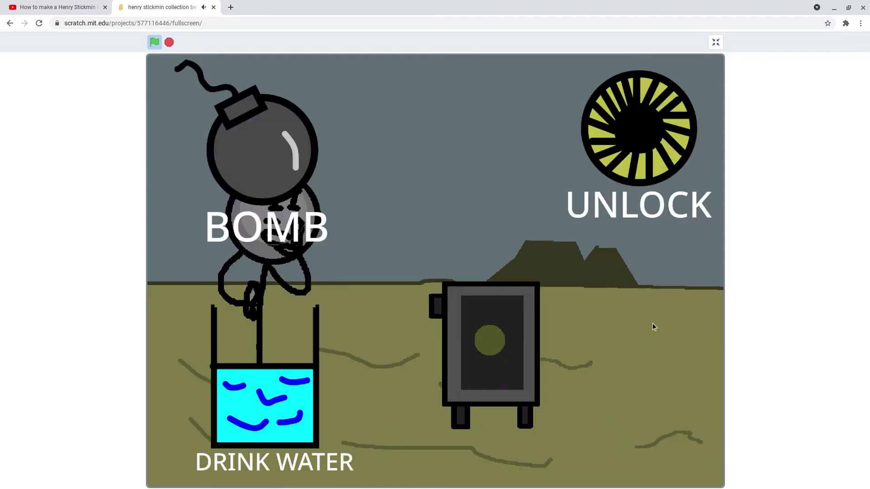
pyautogui.click(155, 42)
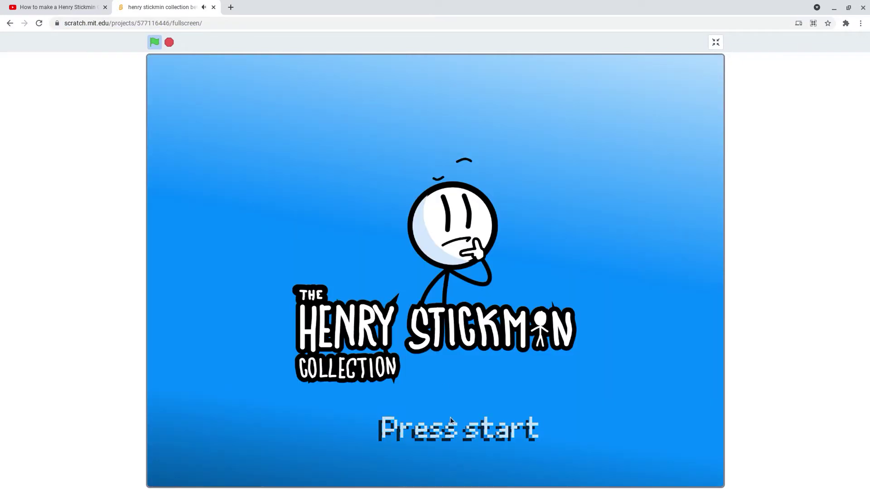
# Advance to the prison chapter with the right arrow and choose PICK LOCK
pyautogui.click(499, 421)
pyautogui.press('Right')
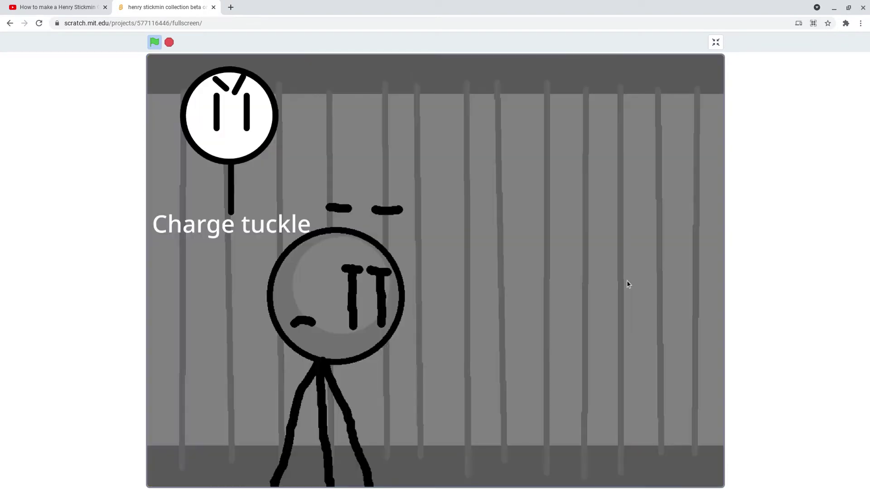
pyautogui.click(615, 421)
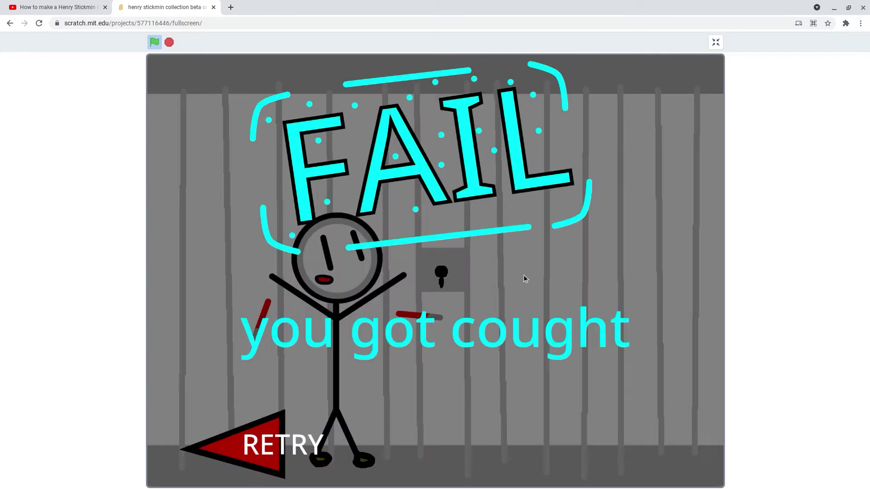
# Retry after getting caught, restart the game, and exit full-screen play
pyautogui.click(267, 448)
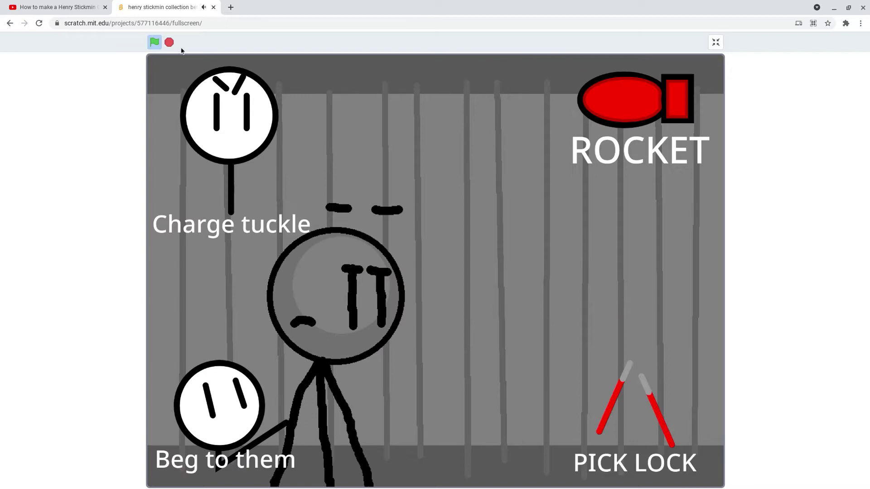
pyautogui.click(155, 42)
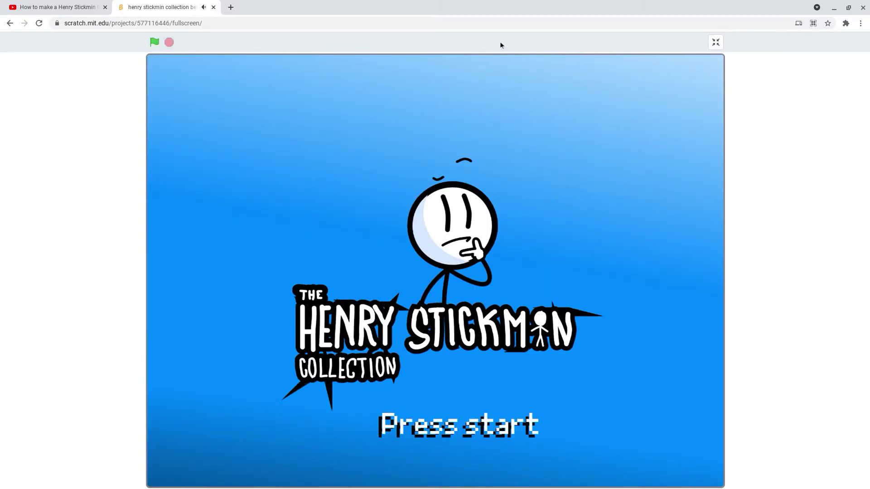
pyautogui.click(715, 42)
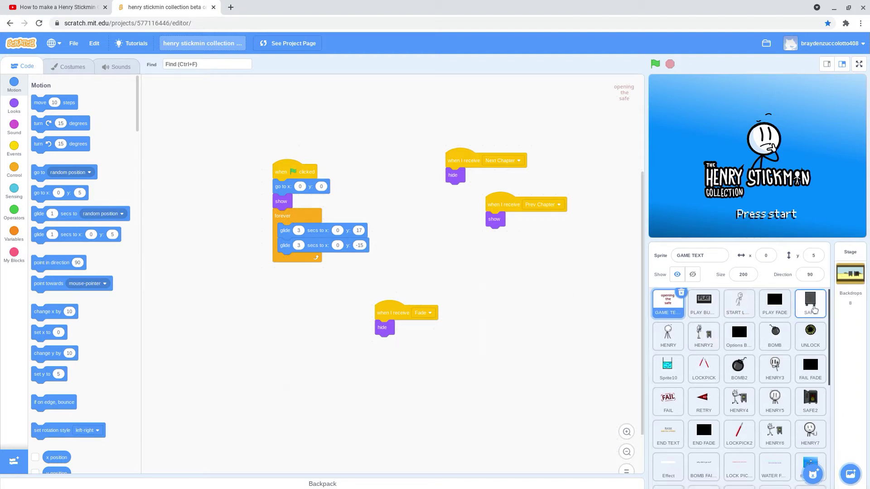
pyautogui.scroll(-5, 748, 340)
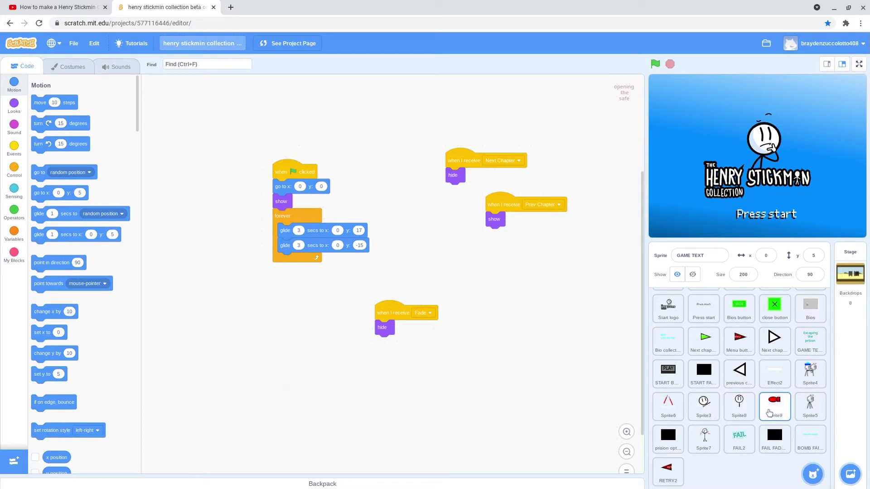
pyautogui.scroll(5, 738, 305)
pyautogui.scroll(2, 737, 305)
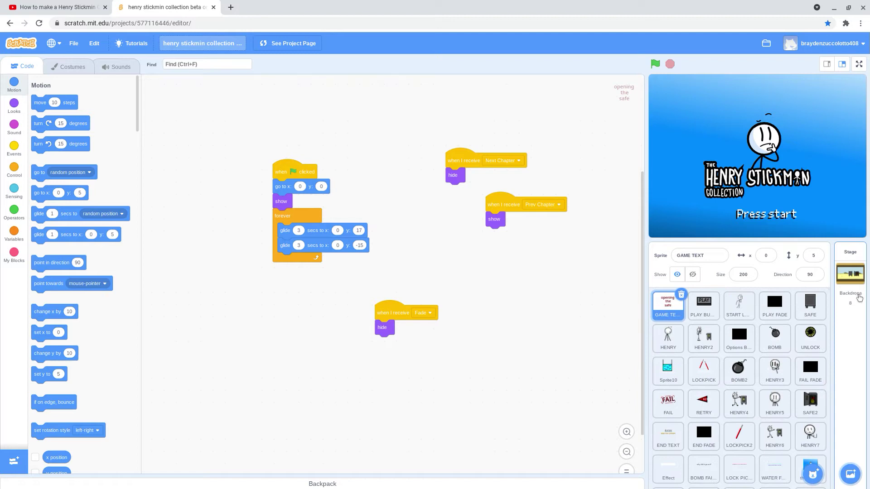
# Review the Stage's scripts and backdrops, save with Ctrl+S, then go to YouTube
pyautogui.click(849, 274)
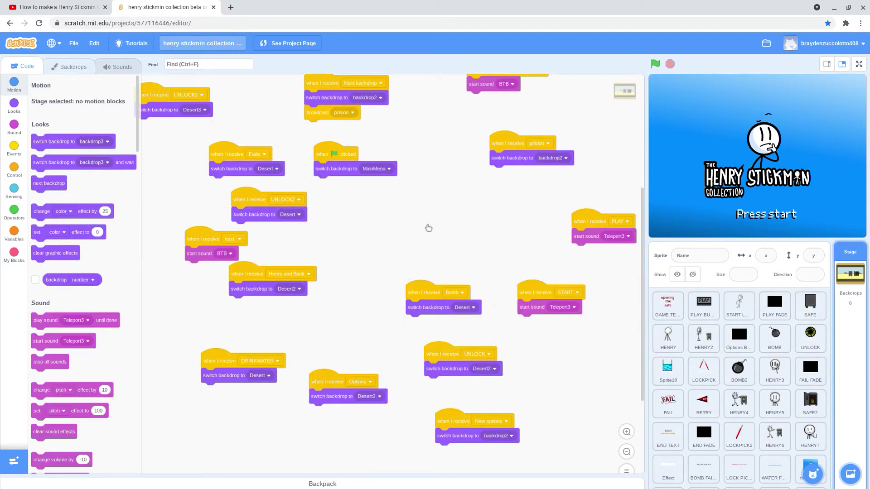
pyautogui.click(73, 66)
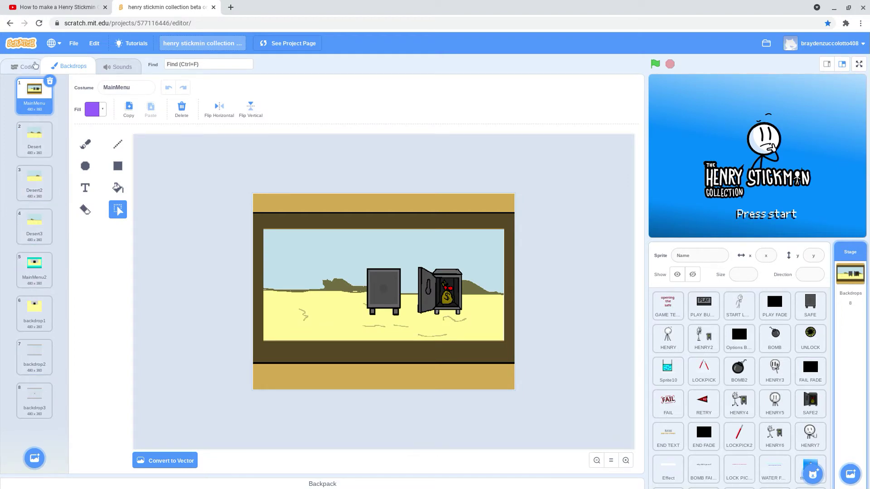
pyautogui.click(30, 66)
pyautogui.hotkey('ctrl', 's')
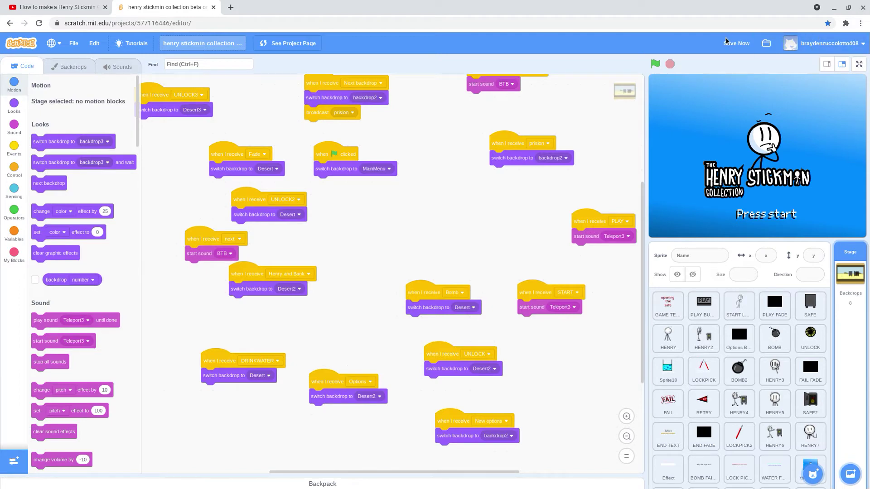
pyautogui.click(55, 7)
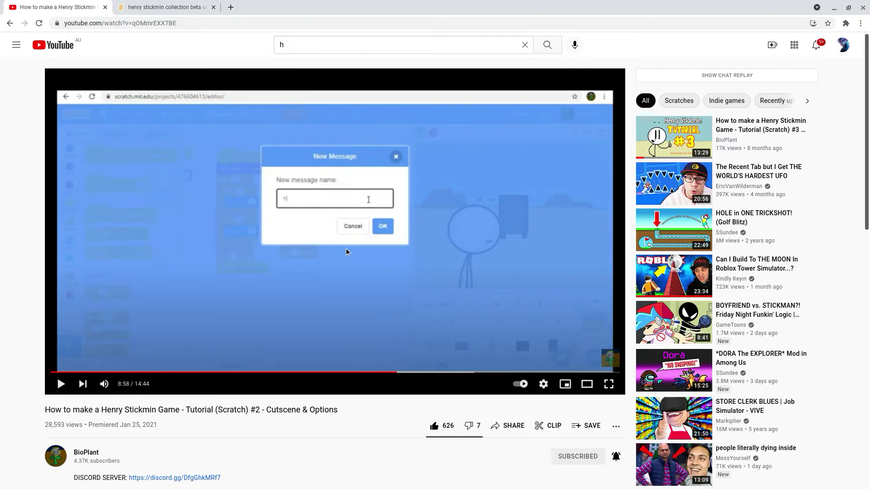
# Play the tutorial briefly past 9:00 at the new-message naming step, then pause
pyautogui.click(163, 8)
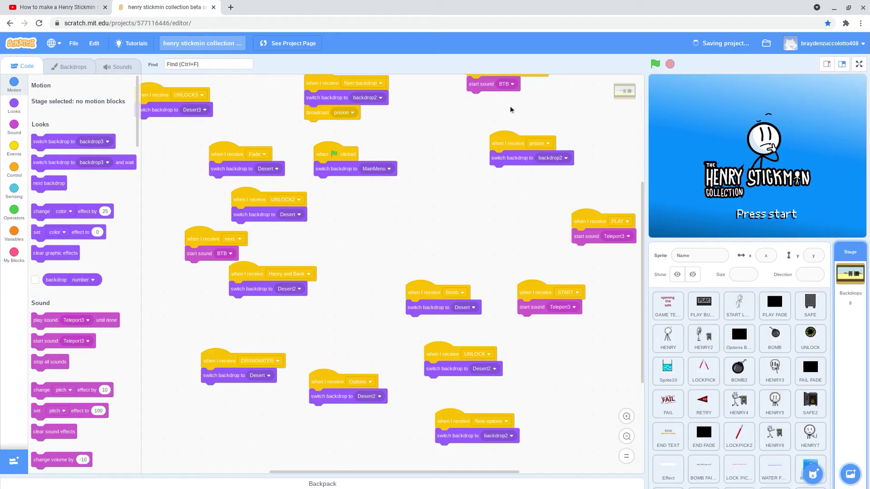
pyautogui.click(14, 7)
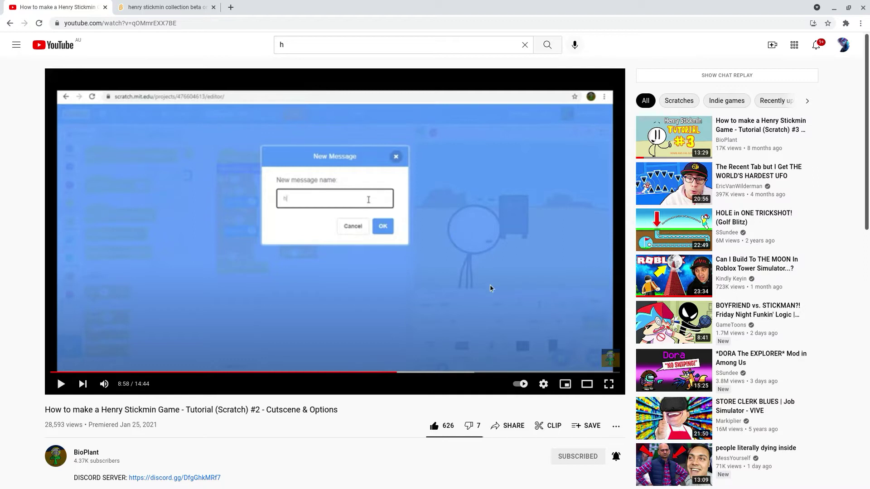
pyautogui.click(415, 200)
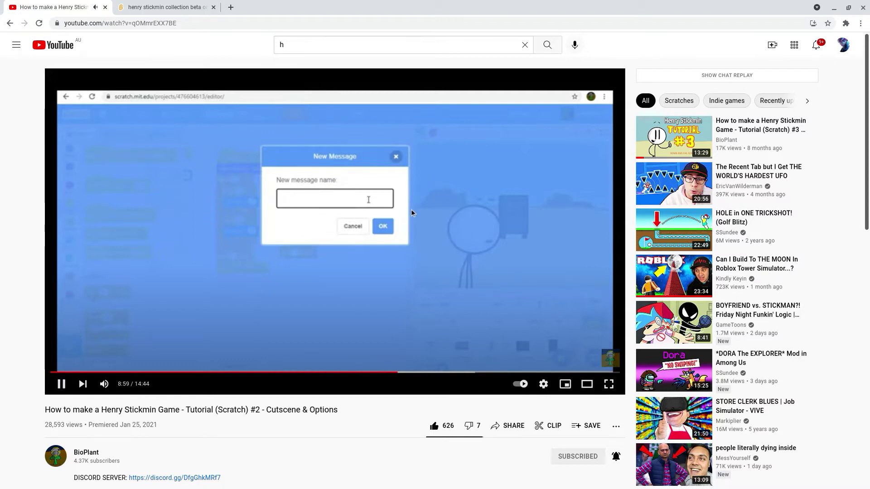
pyautogui.click(412, 210)
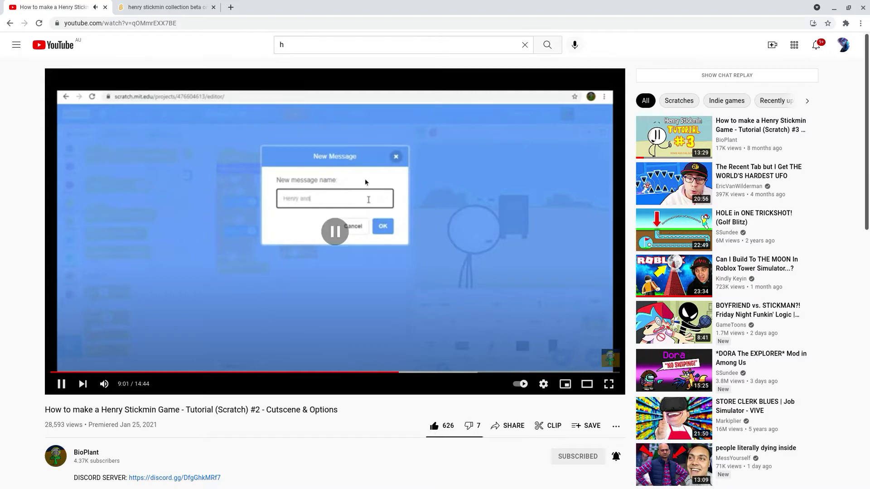
# Glance at the stage backdrops, show the GAME TEXT sprite's scripts, and save
pyautogui.click(167, 8)
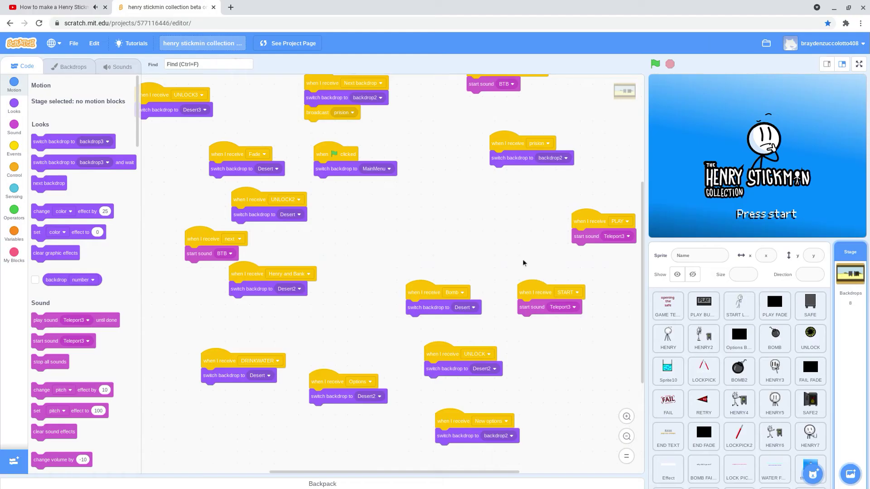
pyautogui.moveTo(421, 256); pyautogui.dragTo(313, 314)
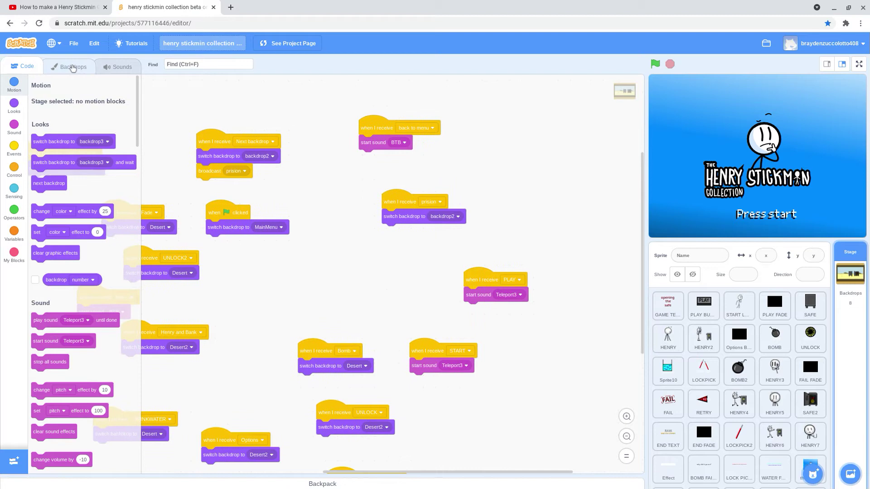
pyautogui.click(72, 67)
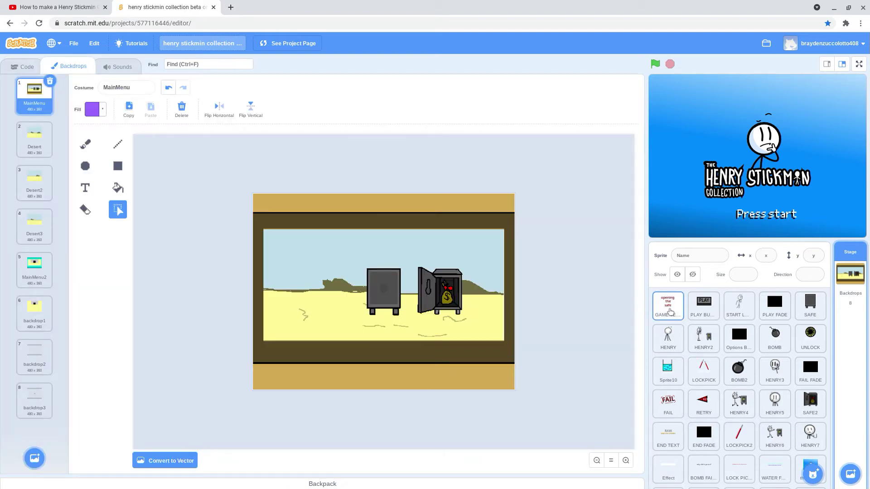
pyautogui.click(667, 305)
pyautogui.click(26, 66)
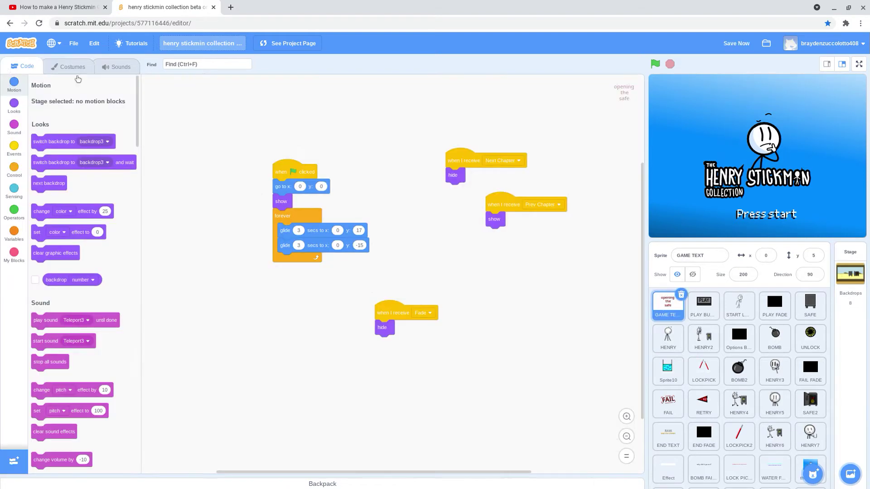
pyautogui.moveTo(428, 233); pyautogui.dragTo(389, 227)
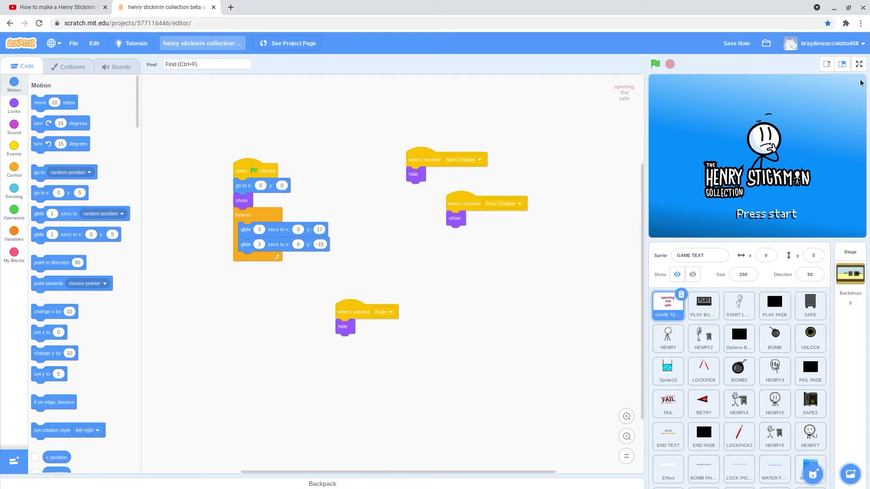
pyautogui.click(736, 42)
# Start the game full screen and lose the opening the safe chapter with LOCK PICK
pyautogui.click(859, 65)
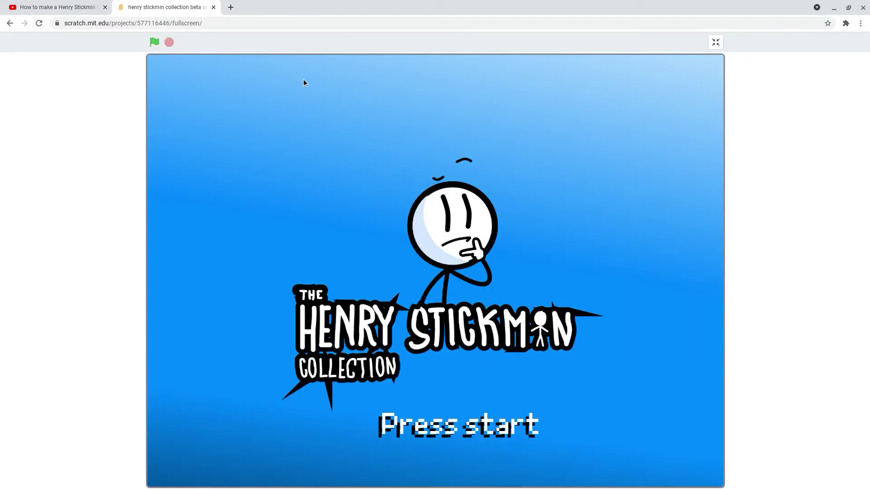
pyautogui.click(154, 42)
pyautogui.click(458, 424)
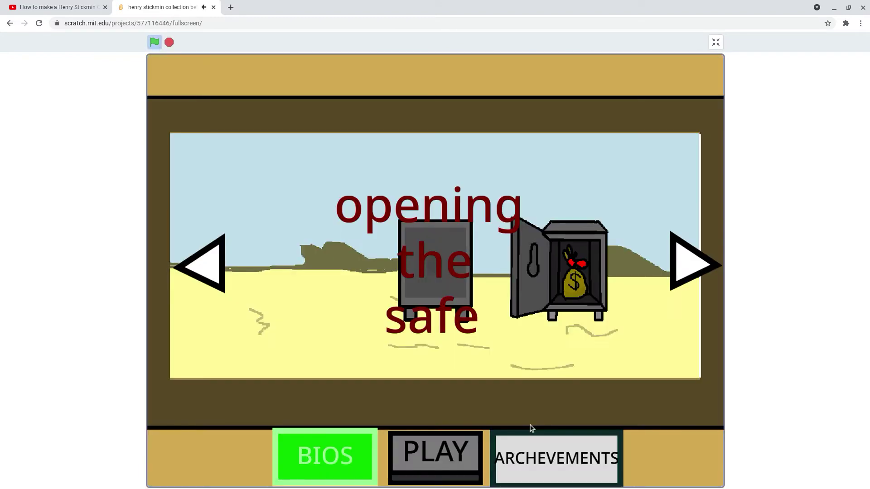
pyautogui.click(435, 451)
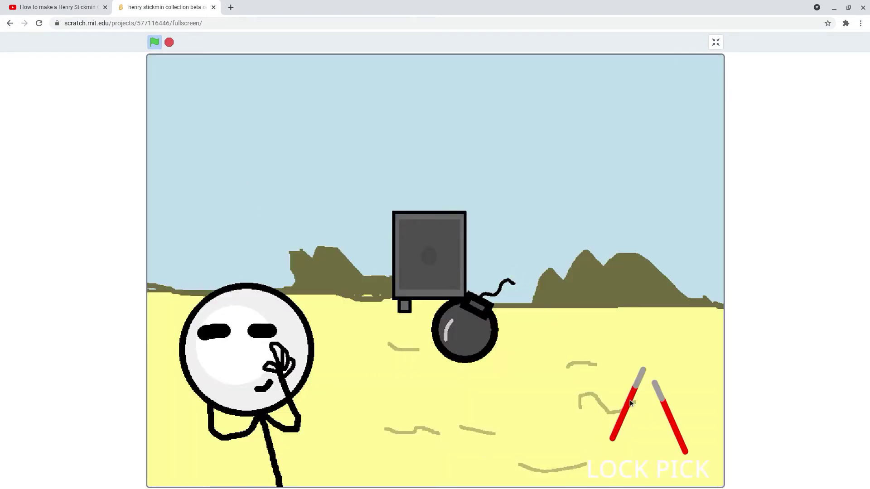
pyautogui.click(631, 402)
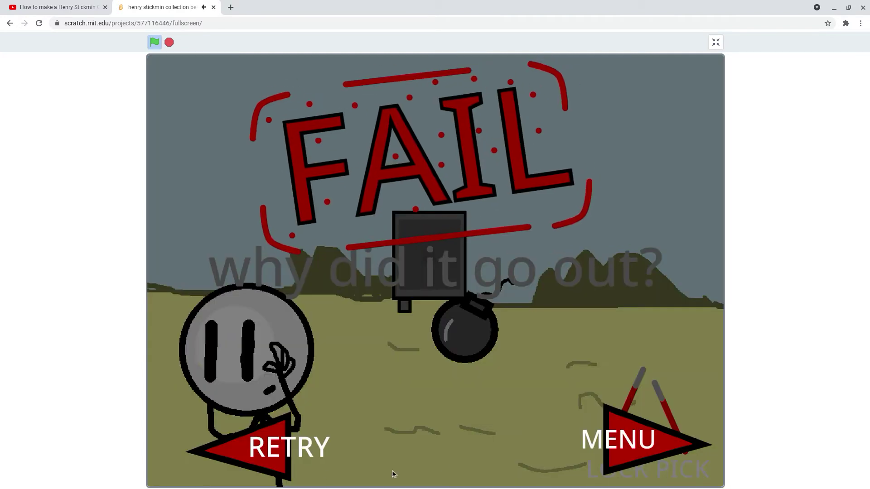
pyautogui.click(625, 446)
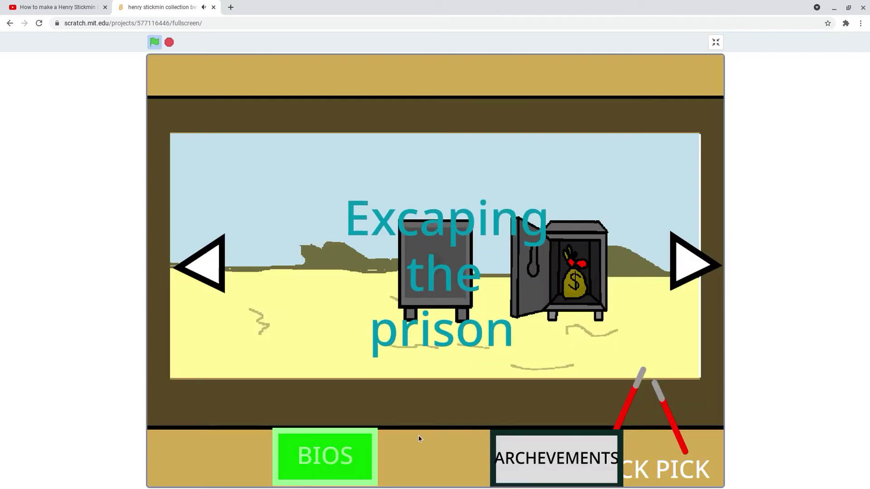
# Replay the safe chapter, win with a MASTER OPENER rank, and continue to the prison menu
pyautogui.click(692, 262)
pyautogui.click(204, 265)
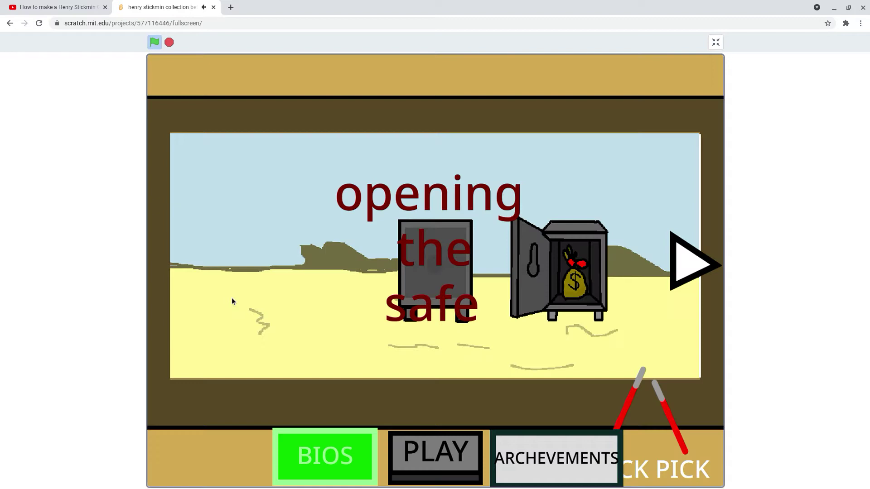
pyautogui.click(421, 448)
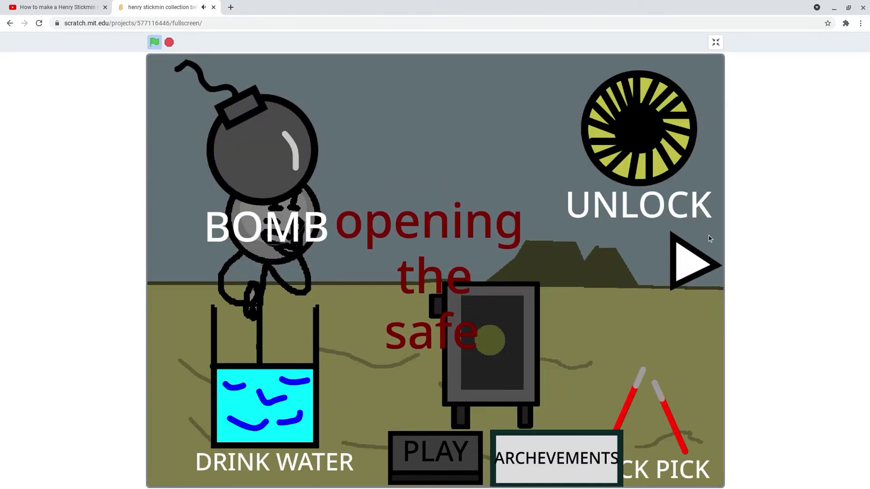
pyautogui.click(691, 272)
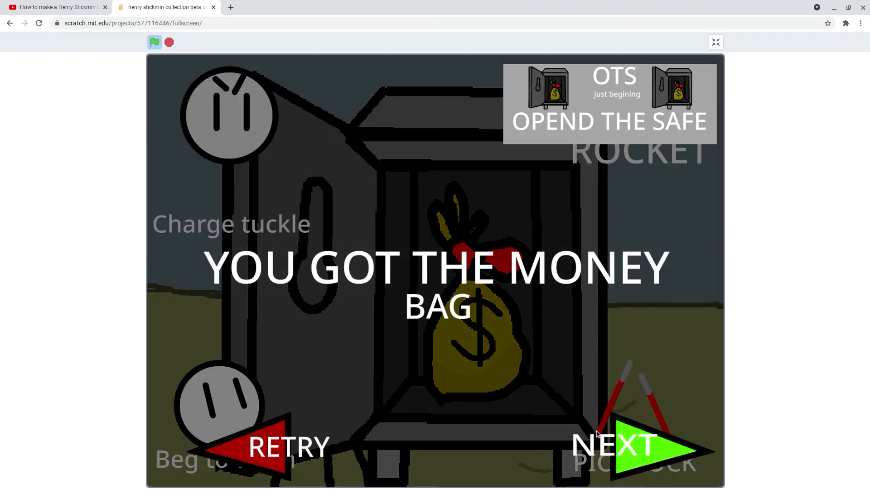
pyautogui.click(631, 453)
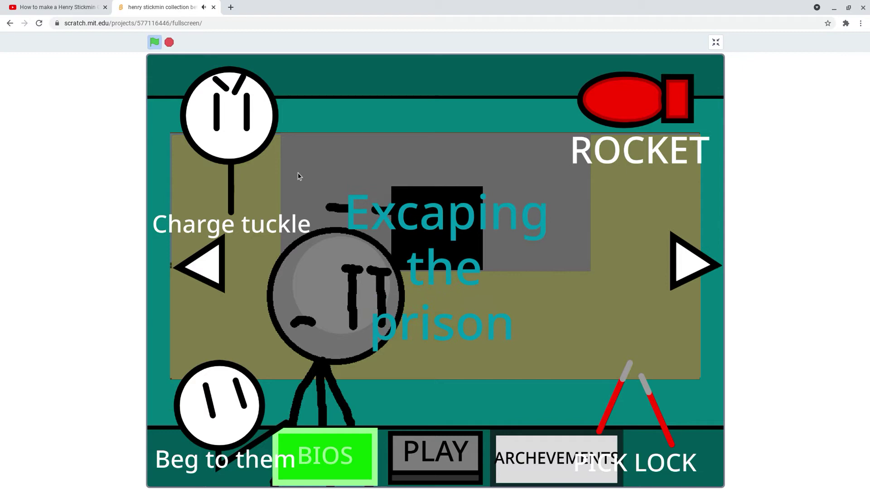
# Restart the game and launch the Excaping the prison chapter
pyautogui.click(154, 41)
pyautogui.click(482, 434)
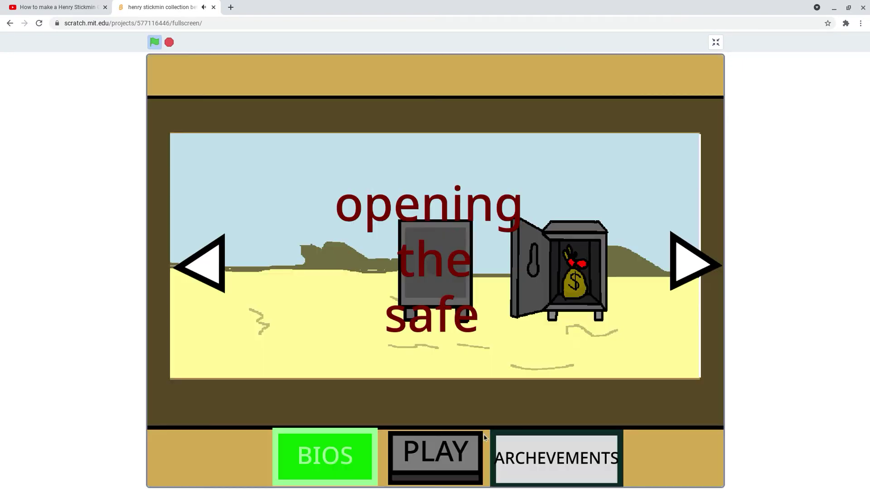
pyautogui.click(686, 265)
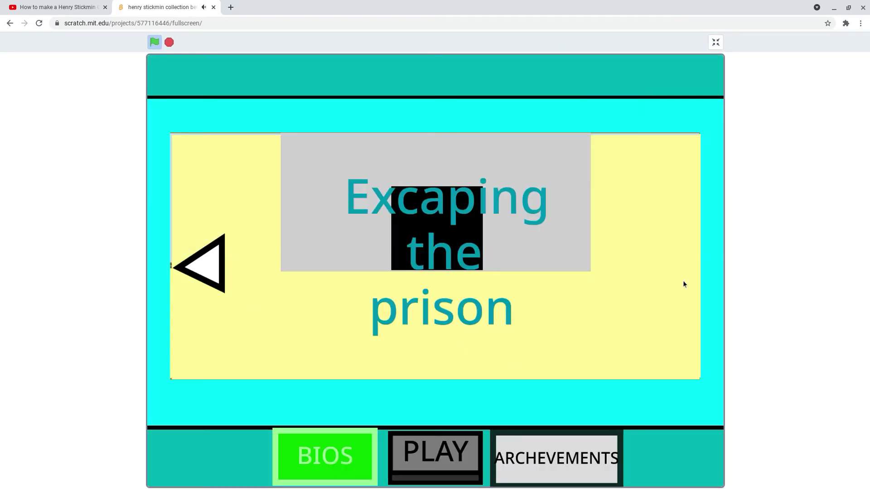
pyautogui.click(459, 447)
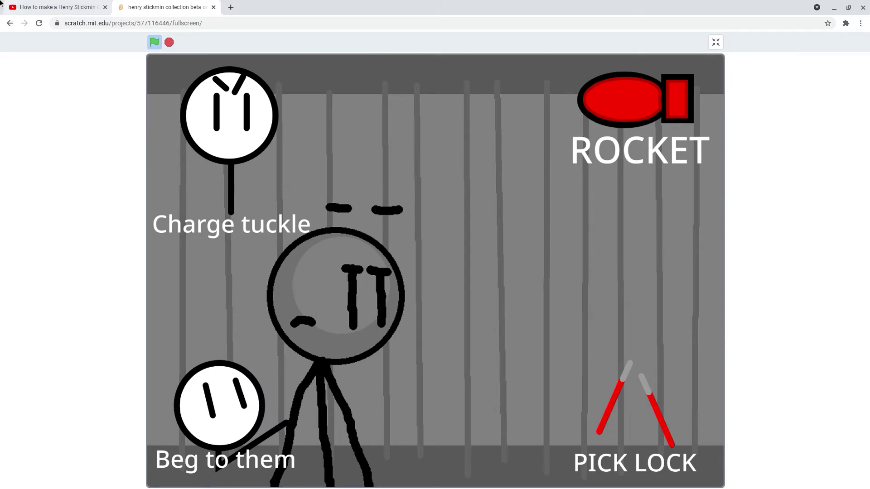
pyautogui.click(58, 7)
pyautogui.click(164, 7)
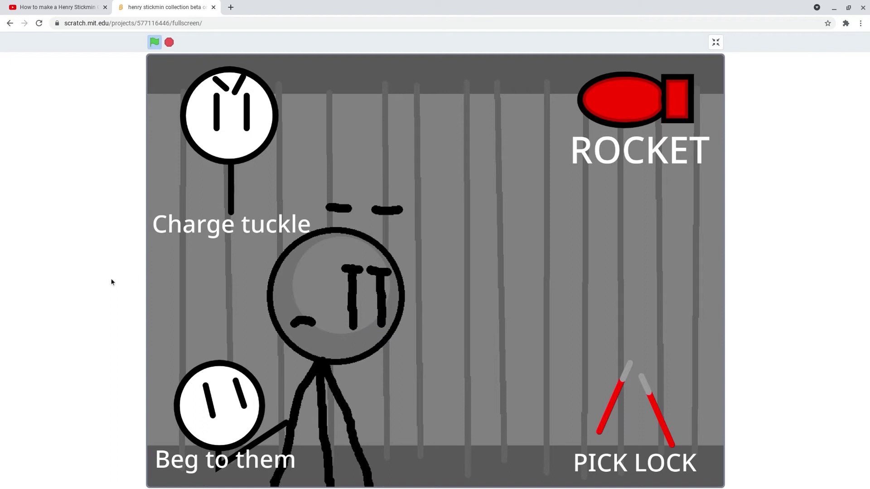
# Choose PICK LOCK, get caught, and return to the Press start title screen
pyautogui.click(644, 392)
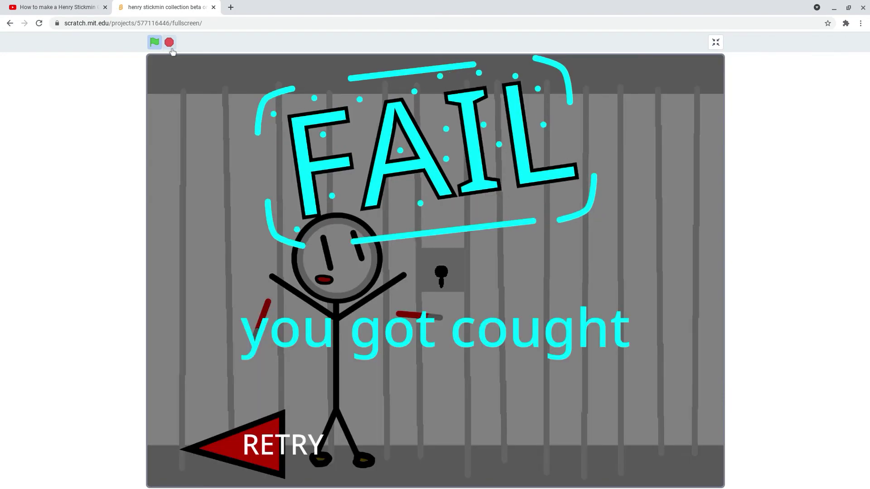
pyautogui.click(154, 43)
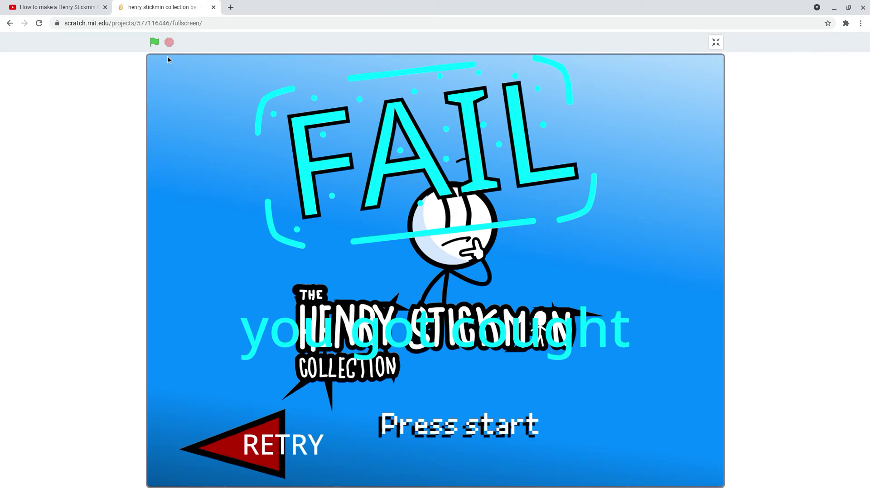
pyautogui.click(259, 455)
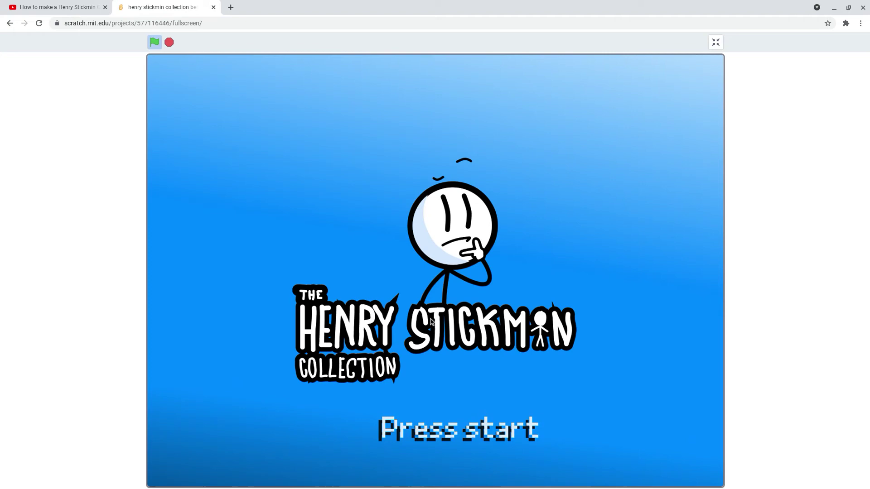
# Flip back and forth between the safe and prison chapter title screens, then restart
pyautogui.click(452, 427)
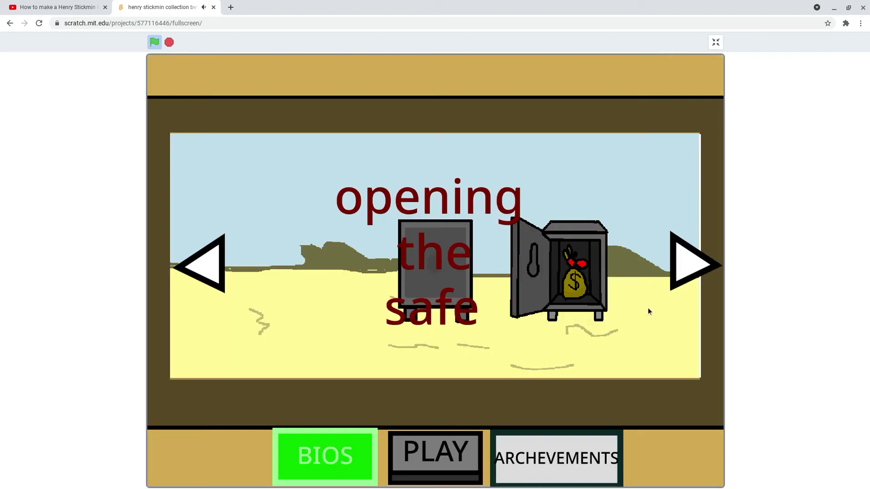
pyautogui.click(686, 264)
pyautogui.click(207, 265)
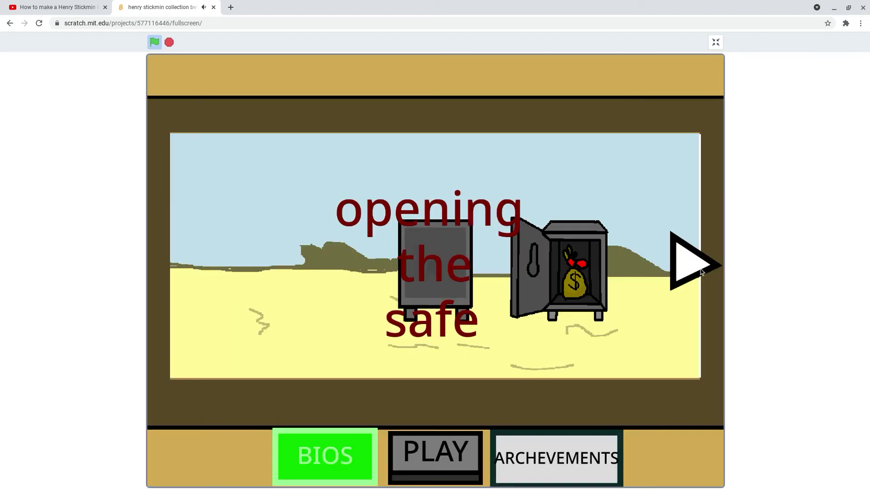
pyautogui.press('Left')
pyautogui.click(687, 264)
pyautogui.click(714, 261)
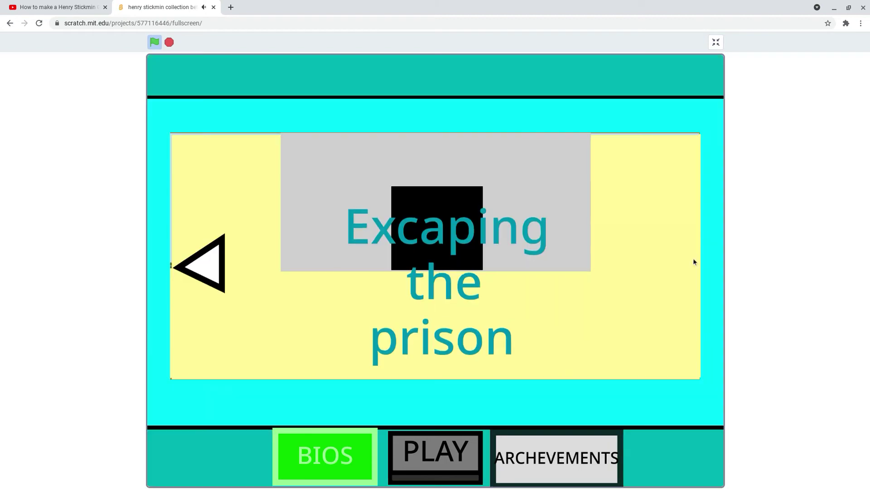
pyautogui.click(204, 265)
pyautogui.click(692, 259)
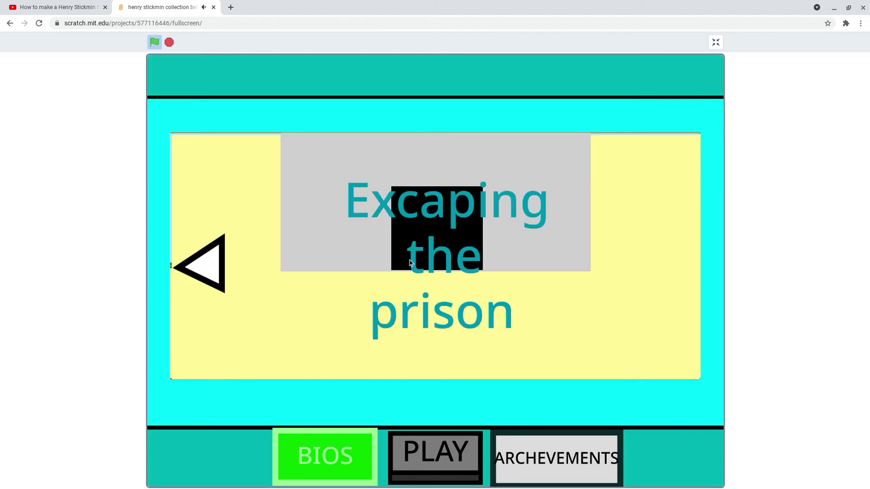
pyautogui.click(208, 264)
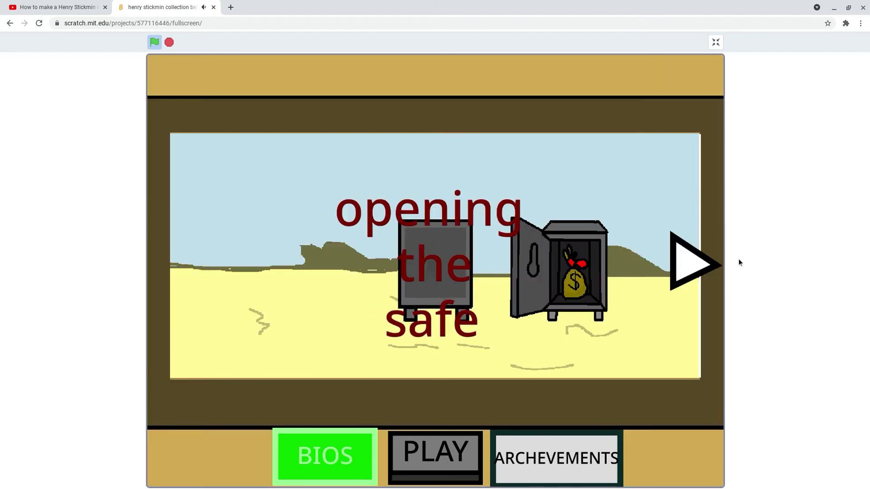
pyautogui.click(693, 262)
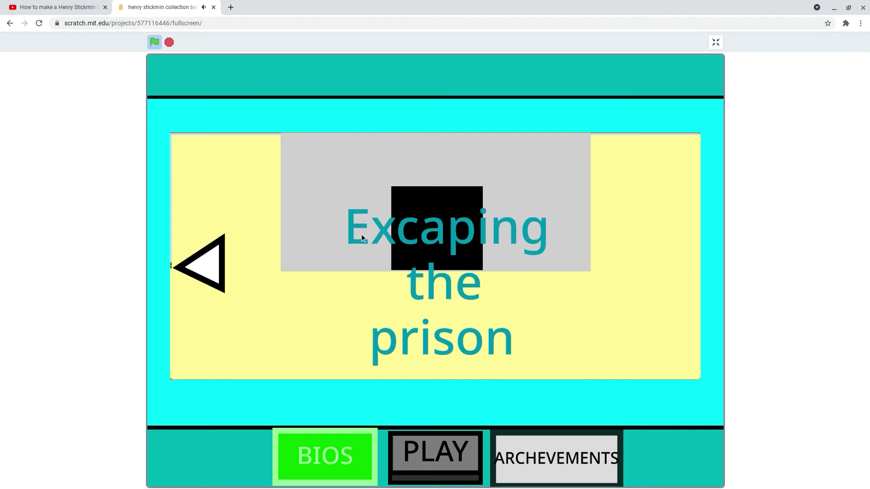
pyautogui.click(213, 266)
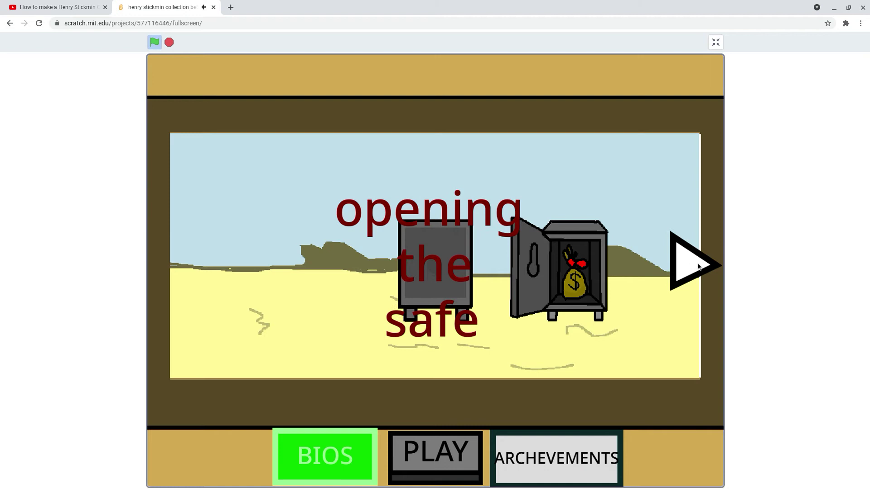
pyautogui.click(685, 262)
pyautogui.click(224, 261)
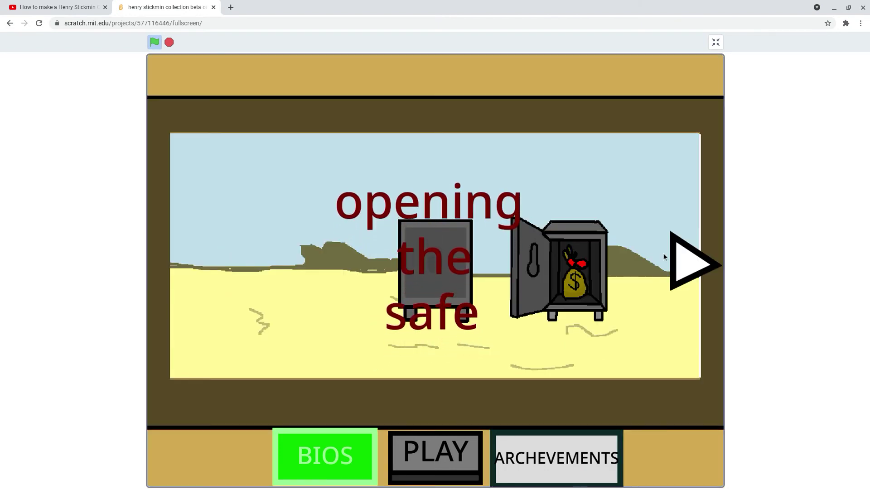
pyautogui.click(155, 42)
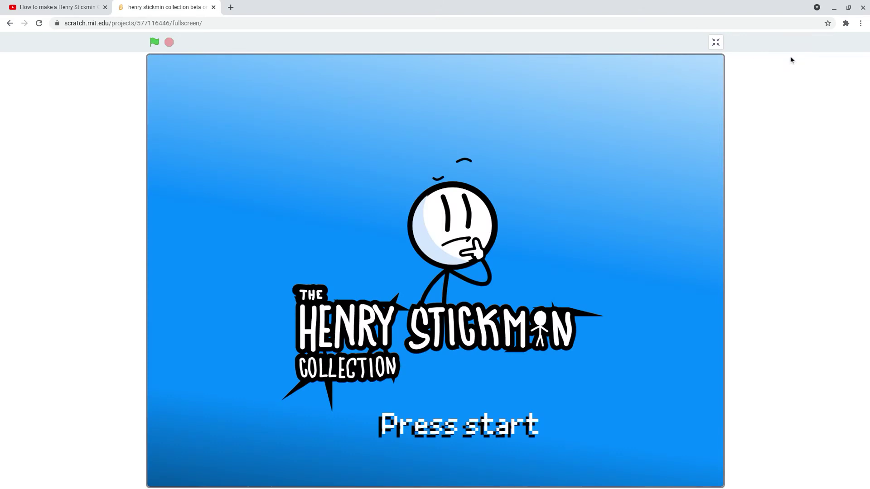
# Exit full-screen play and open the GAME TEXT sprite's costume in the paint editor
pyautogui.click(715, 43)
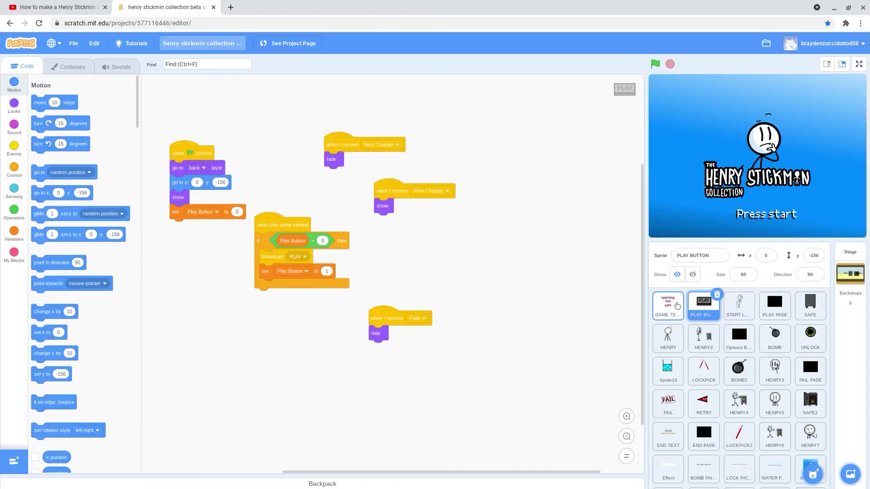
pyautogui.click(677, 305)
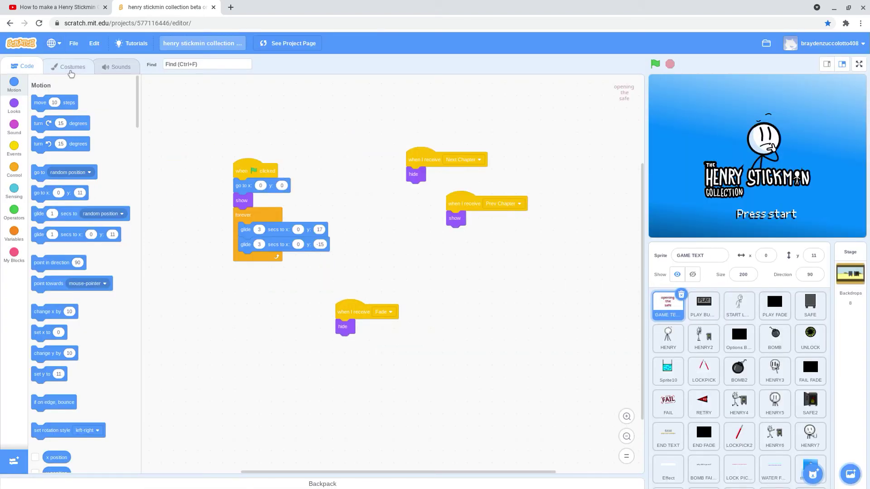
pyautogui.click(70, 68)
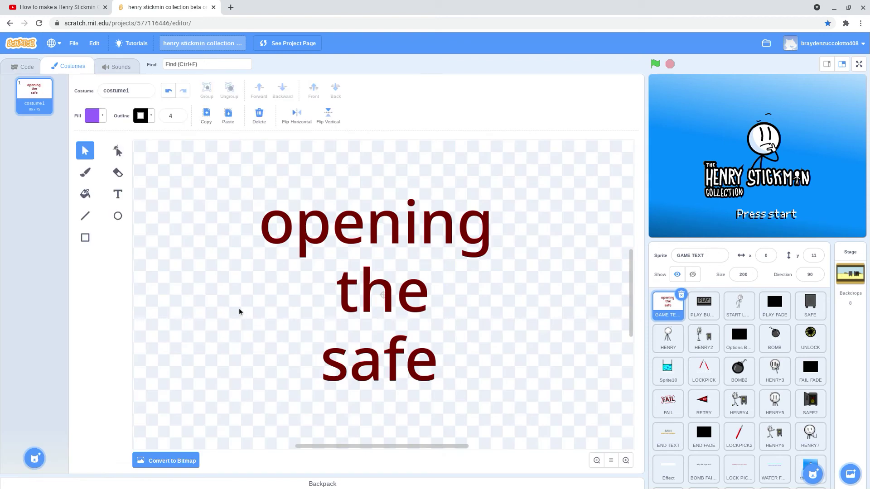
# Paste a duplicate of the title text, nudged three steps left and two up
pyautogui.hotkey('ctrl', 'v')
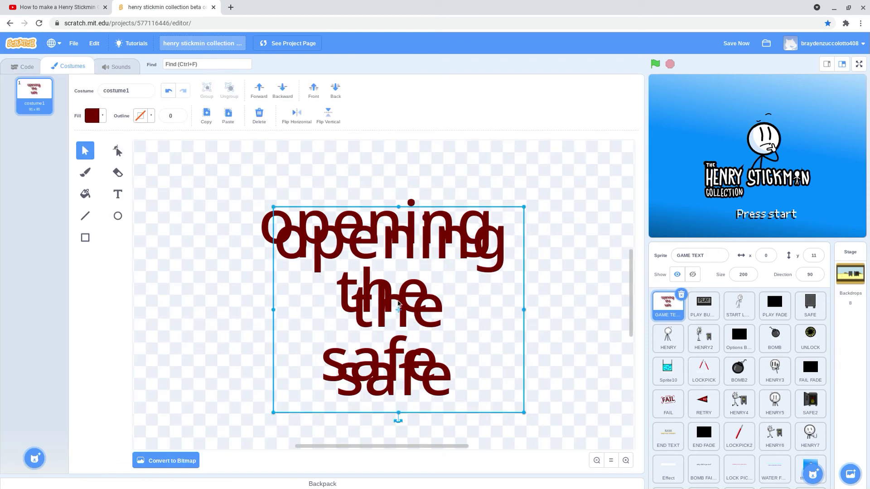
pyautogui.press('Left')
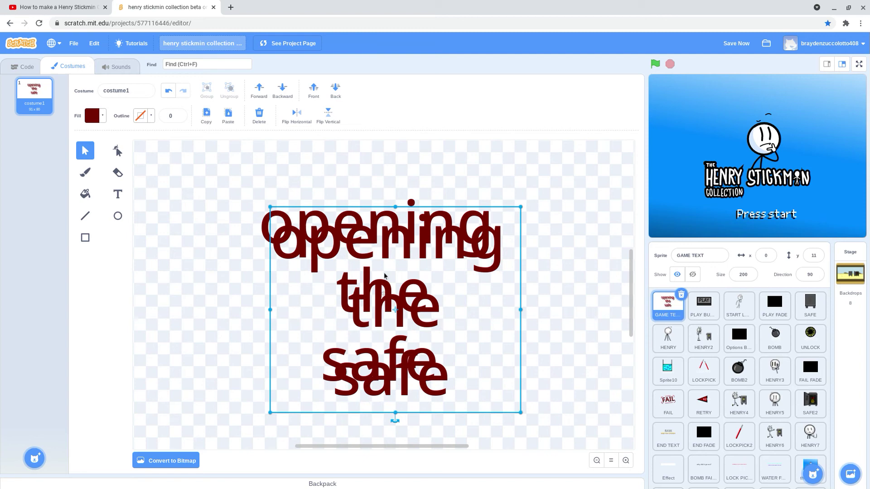
pyautogui.press('Left')
pyautogui.press('Left')
pyautogui.press('Left')
pyautogui.press('Left')
pyautogui.press('Left')
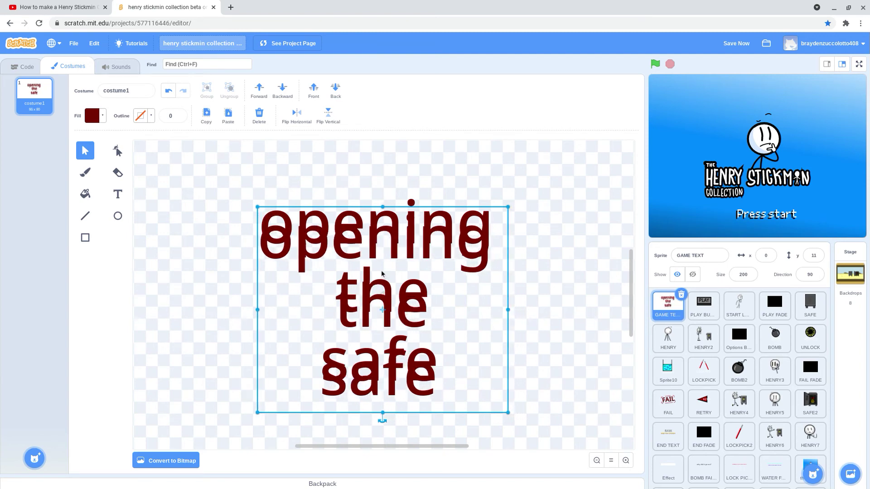
pyautogui.press('Left')
pyautogui.press('Left')
pyautogui.press('Up')
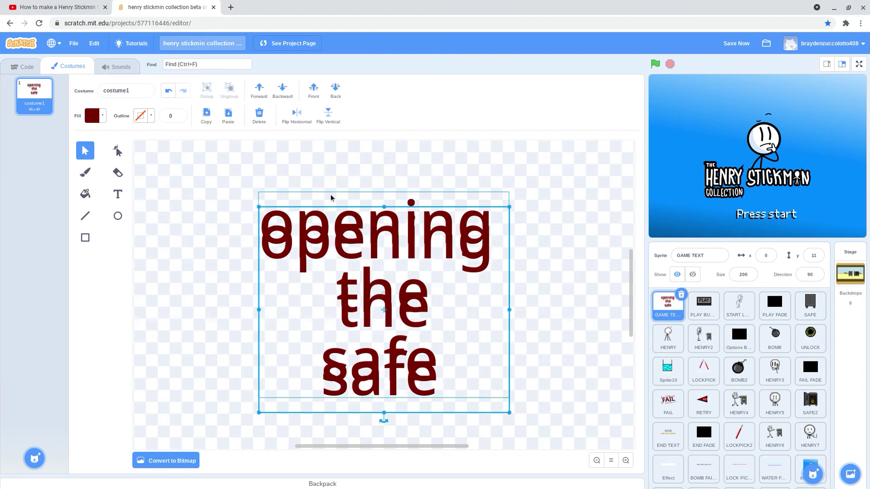
pyautogui.press('Up')
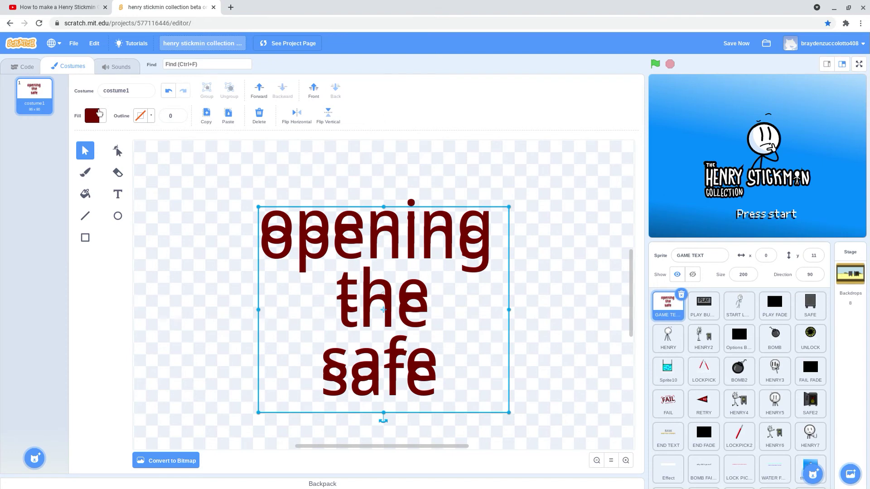
# Darken the duplicate text to near black and check the red title text
pyautogui.click(95, 114)
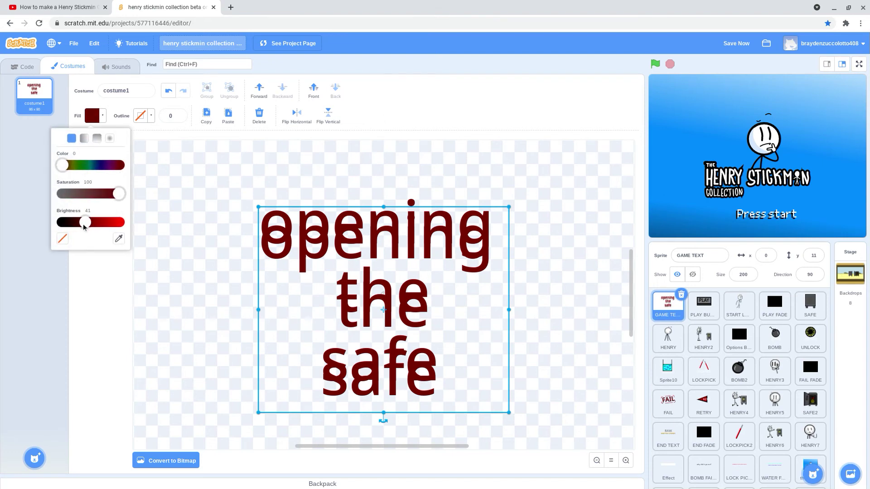
pyautogui.moveTo(84, 222); pyautogui.dragTo(60, 222)
pyautogui.click(388, 323)
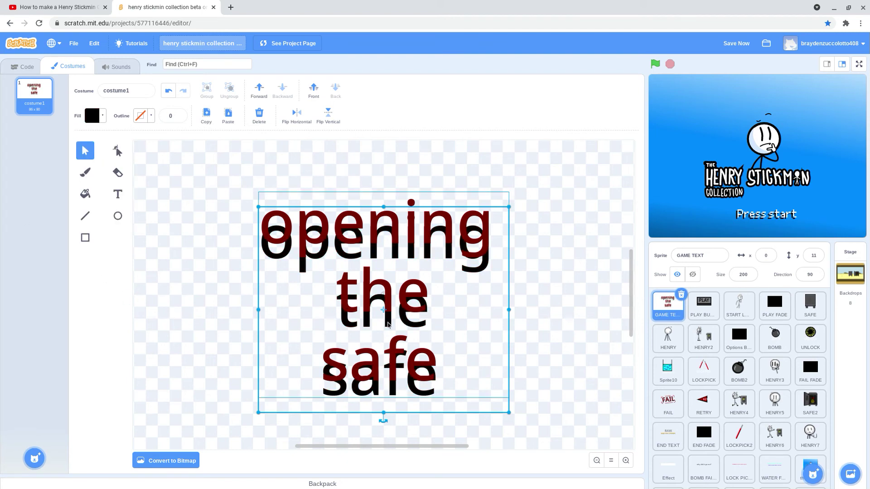
pyautogui.click(475, 336)
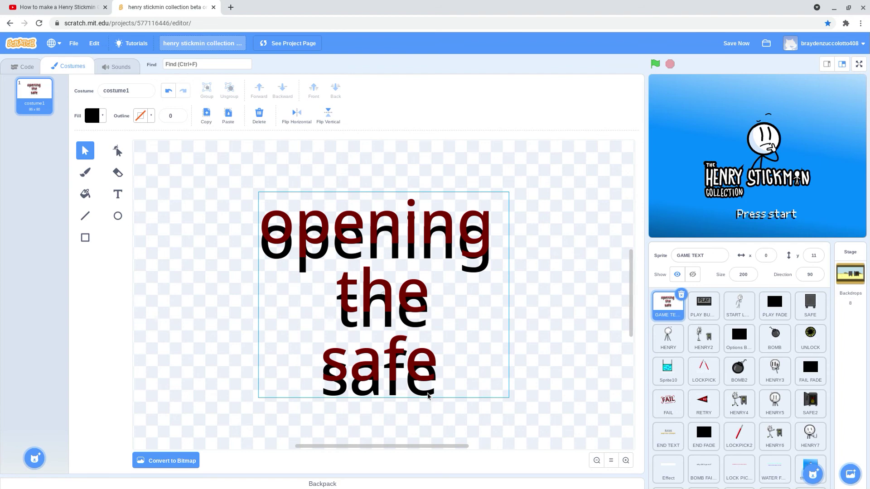
pyautogui.click(428, 395)
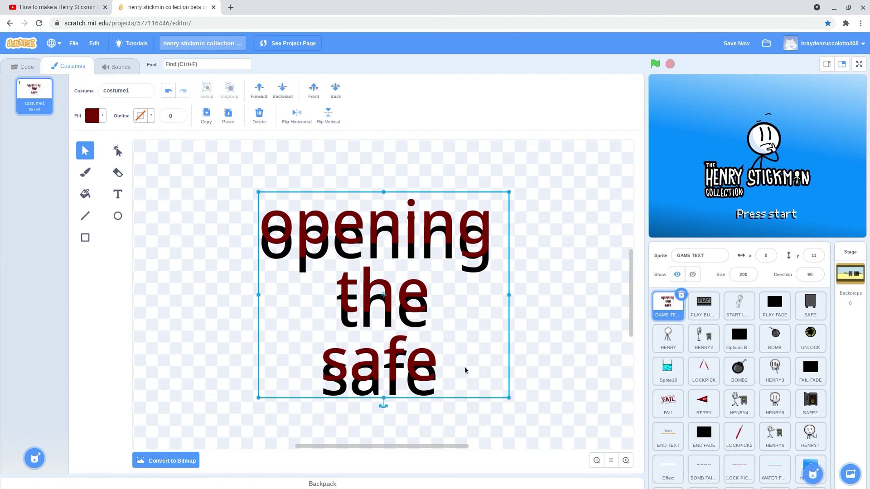
pyautogui.click(534, 336)
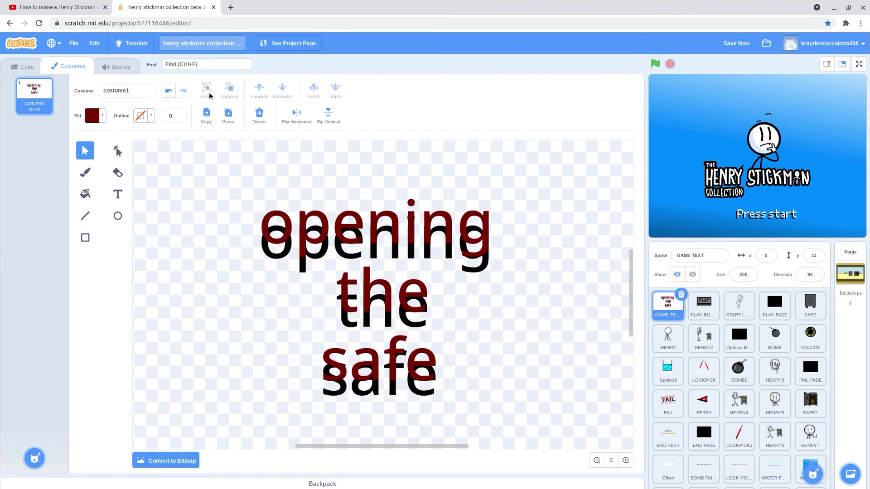
# Undo a change, nudge the black shadow up once more, deselect, and start the game
pyautogui.click(164, 90)
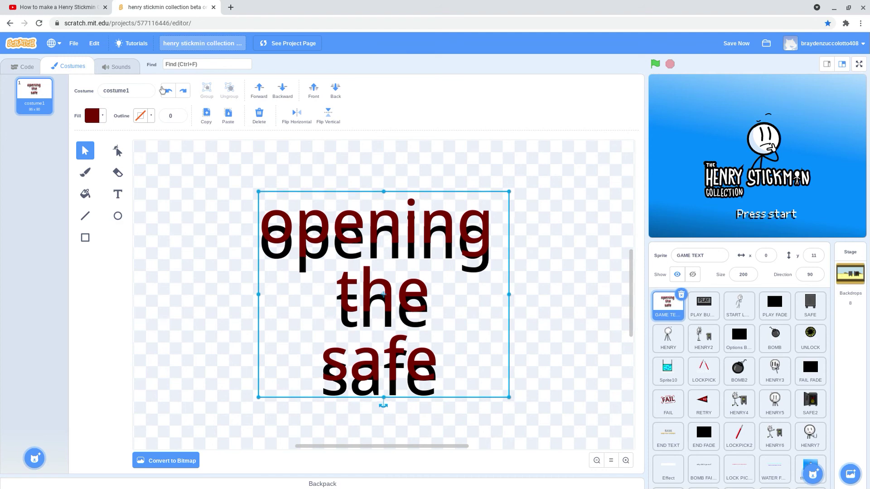
pyautogui.click(165, 90)
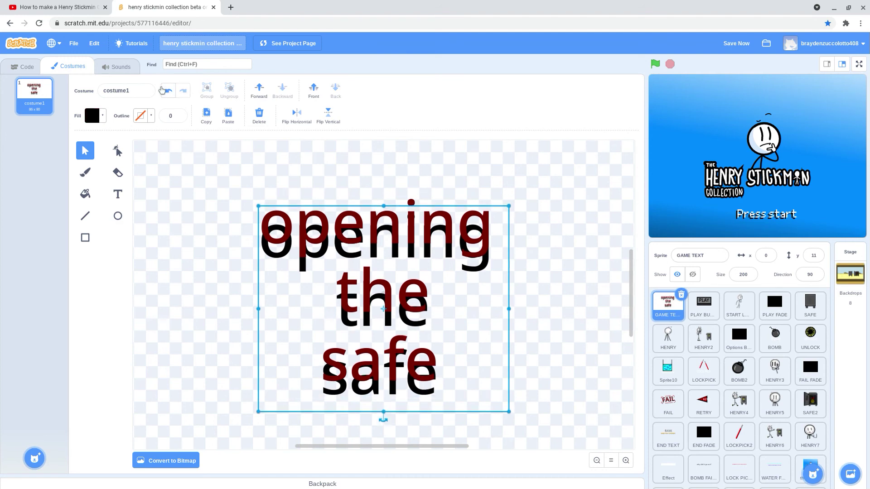
pyautogui.press('Up')
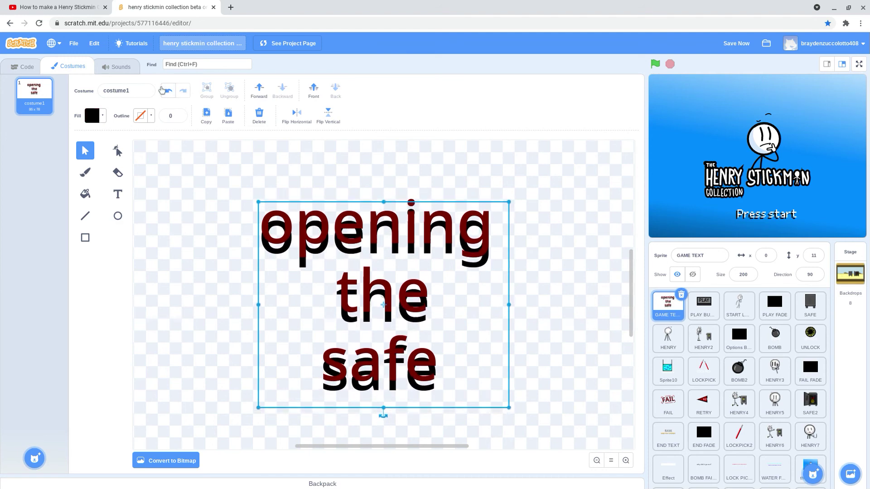
pyautogui.click(575, 225)
pyautogui.click(655, 65)
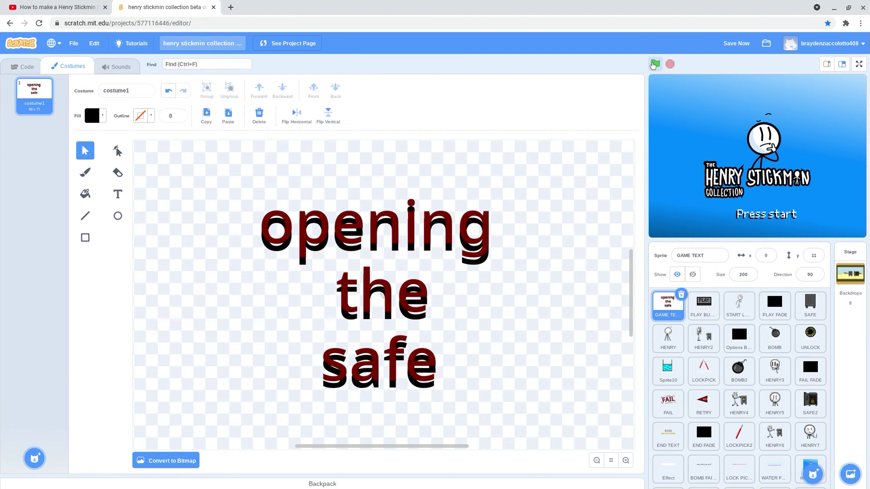
# Start the game full-screen, view the shadowed 'opening the safe' title, then exit full-screen
pyautogui.click(765, 213)
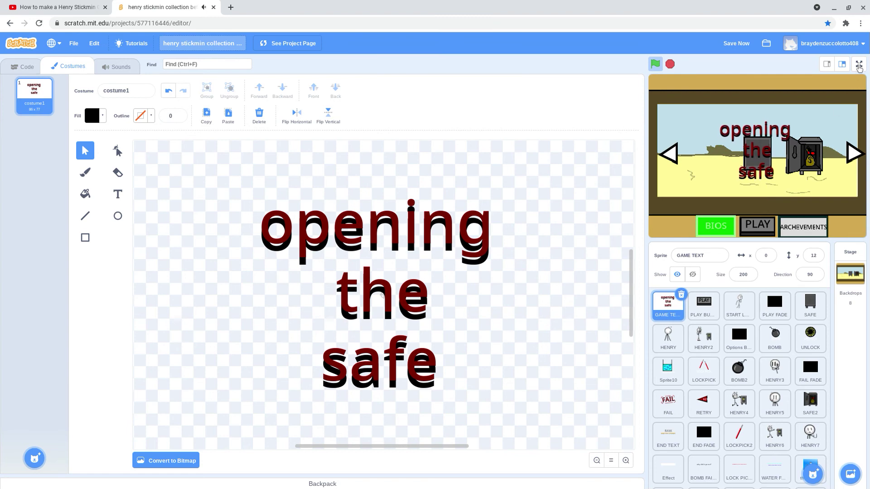
pyautogui.click(858, 65)
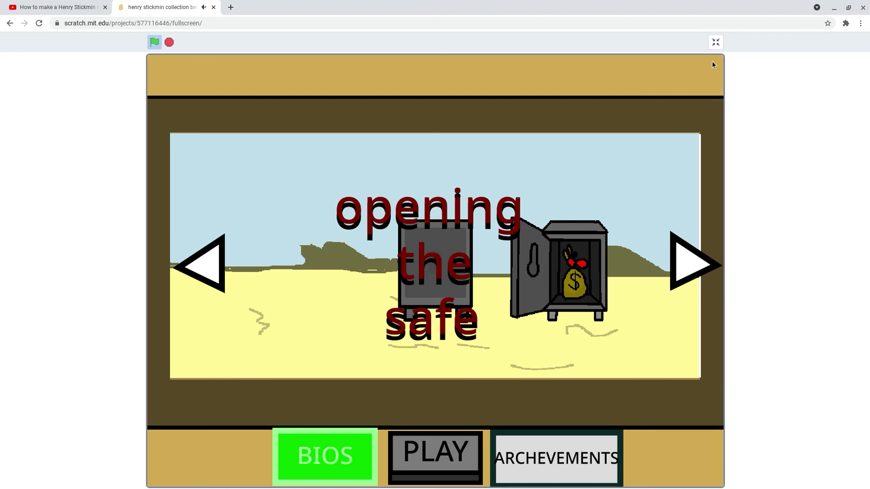
pyautogui.press('Escape')
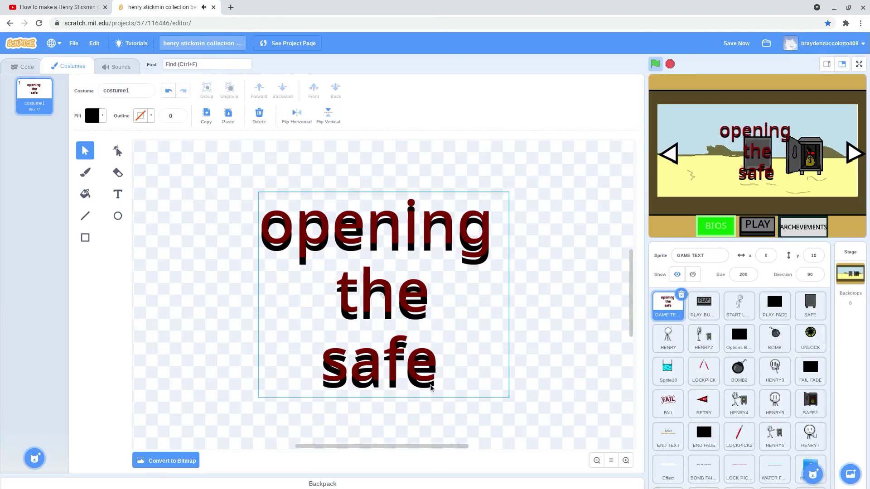
pyautogui.scroll(-3, 755, 353)
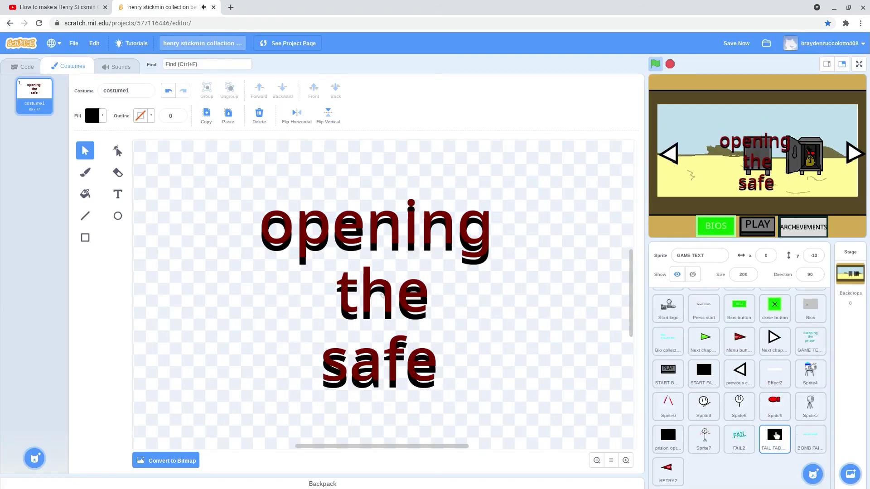
pyautogui.scroll(1, 807, 367)
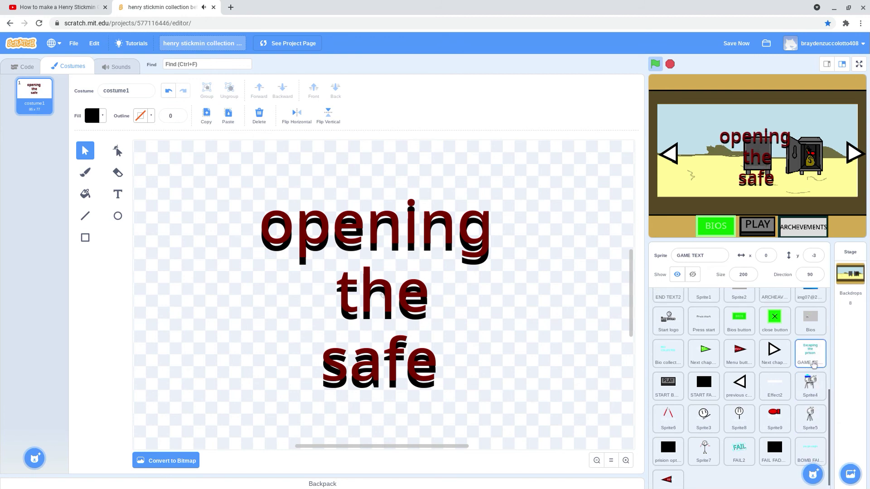
# Paste a duplicate of the 'Excaping the prison' title text in GAME TEXT2 and nudge it left
pyautogui.click(809, 350)
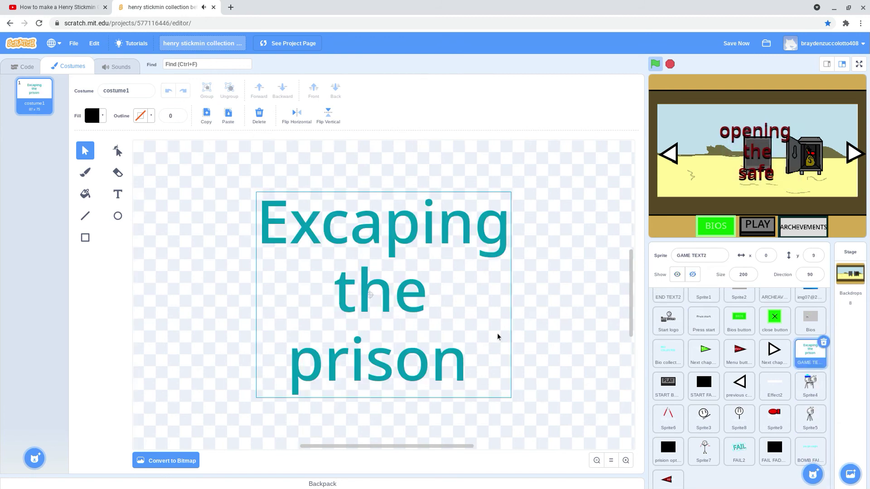
pyautogui.hotkey('ctrl', 'v')
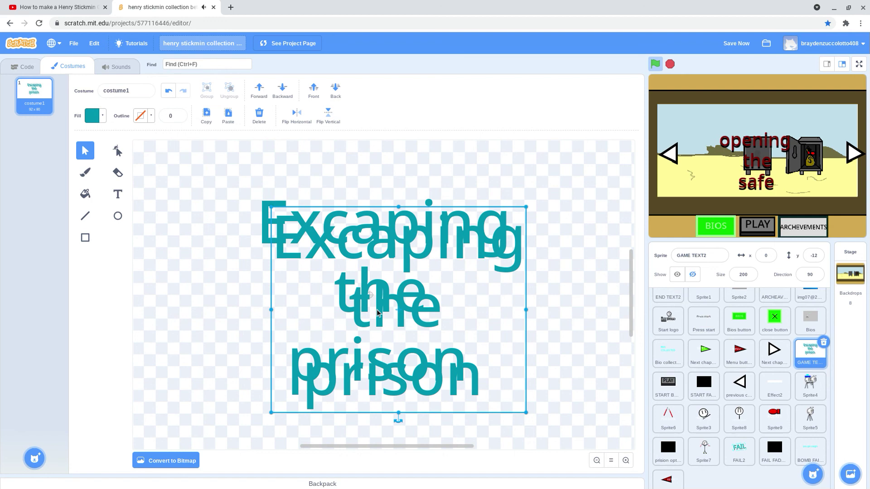
pyautogui.press('Left')
pyautogui.press('Left')
pyautogui.press('Left')
pyautogui.press('Left')
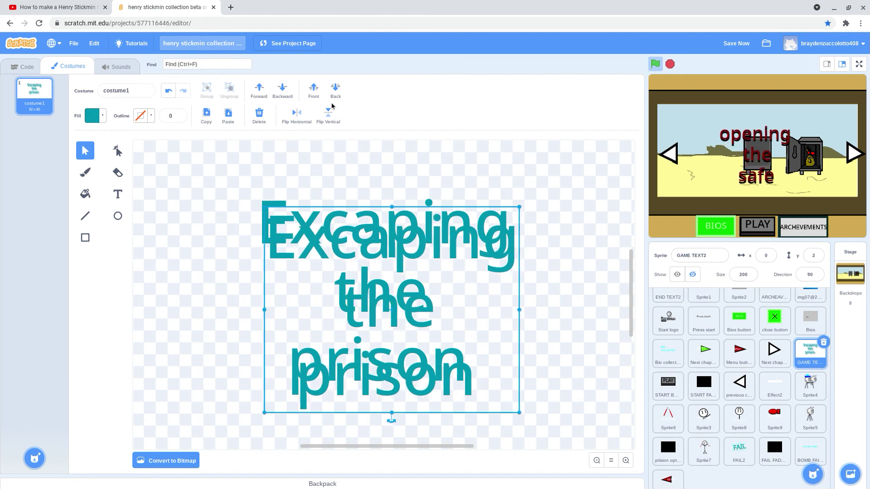
pyautogui.press('Left')
pyautogui.press('Left')
pyautogui.press('Left')
pyautogui.press('Left')
pyautogui.press('Left')
pyautogui.press('Left')
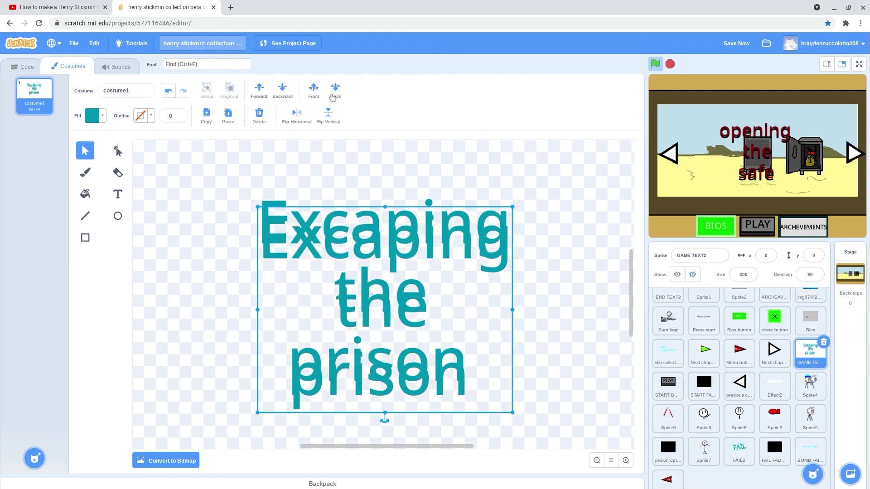
pyautogui.press('Left')
pyautogui.press('Left')
pyautogui.press('Left')
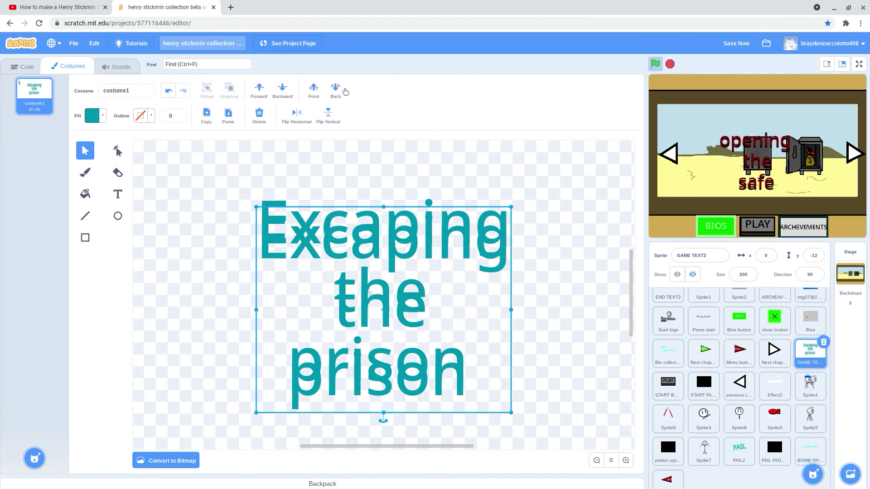
# Send the duplicate behind the original, make it black, and nudge it up into place
pyautogui.click(335, 91)
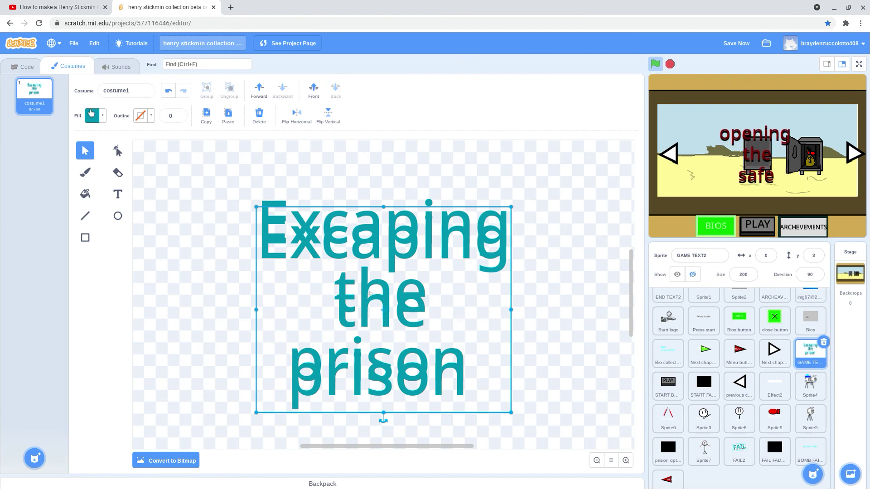
pyautogui.click(92, 115)
pyautogui.moveTo(115, 221); pyautogui.dragTo(59, 222)
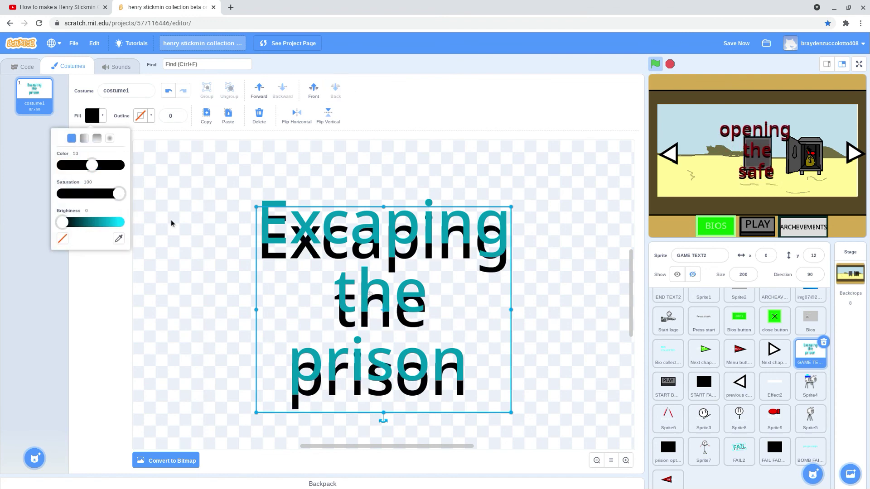
pyautogui.press('Up')
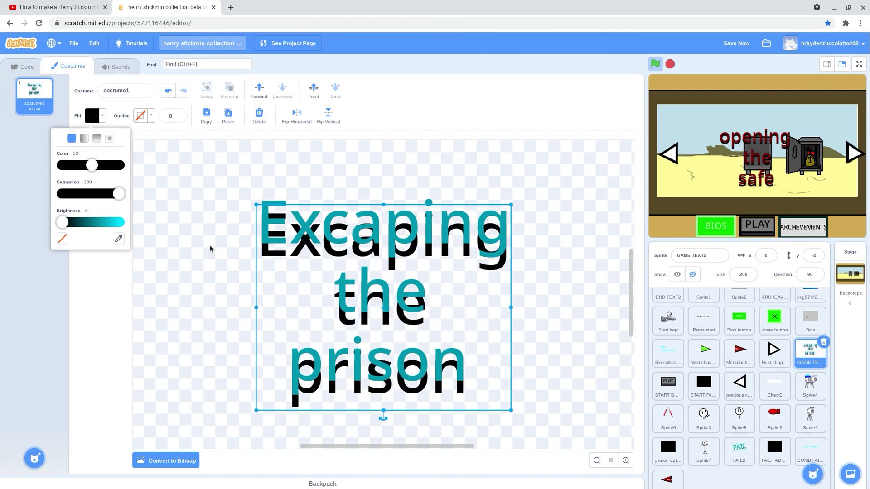
pyautogui.press('Up')
pyautogui.press('Up')
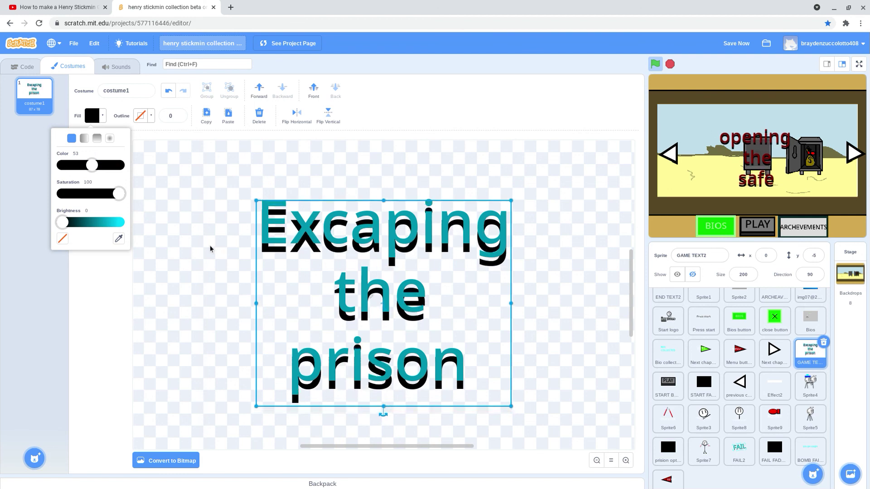
pyautogui.press('Up')
pyautogui.press('Up')
pyautogui.press('Up')
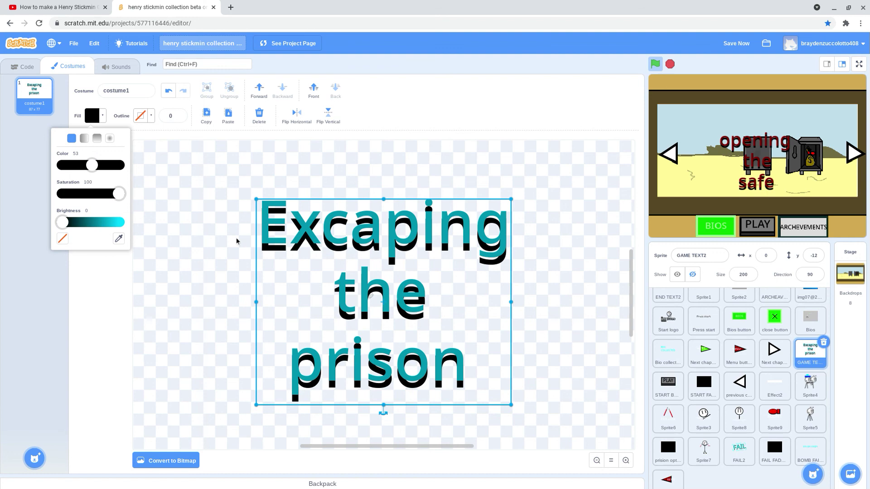
# Flip between the safe and prison chapters in full-screen play, then restart at the title screen
pyautogui.click(237, 240)
pyautogui.click(859, 64)
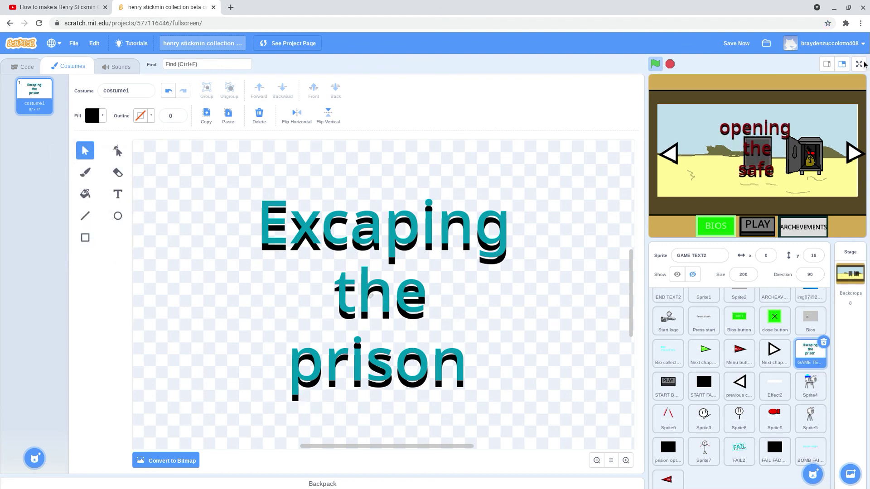
pyautogui.click(852, 154)
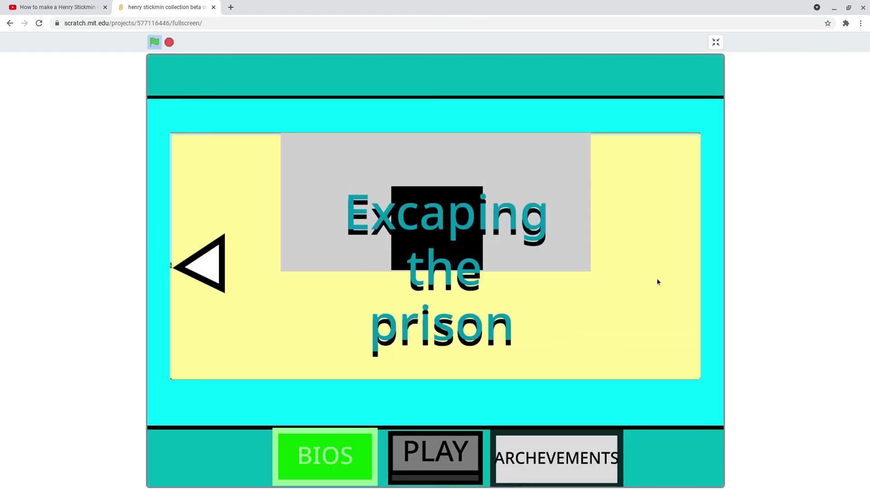
pyautogui.click(195, 272)
pyautogui.click(154, 41)
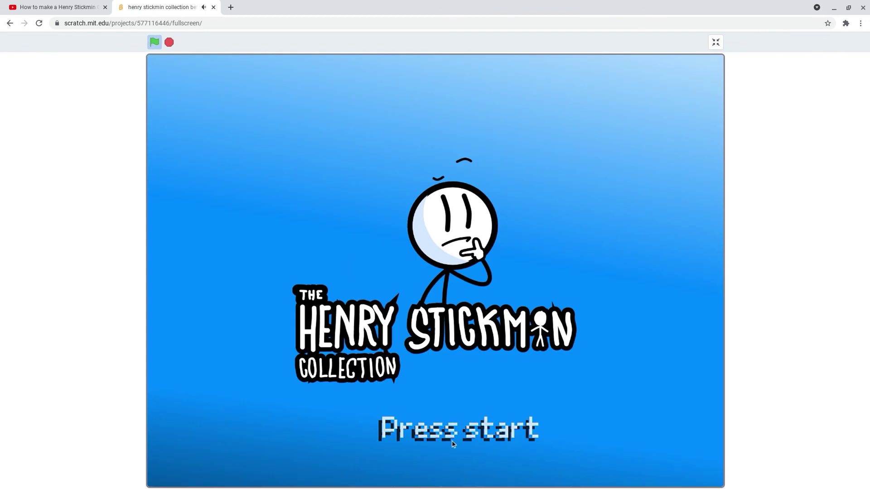
# Replay from the title, switching between both shadowed chapters and opening and closing the bios screen
pyautogui.click(463, 430)
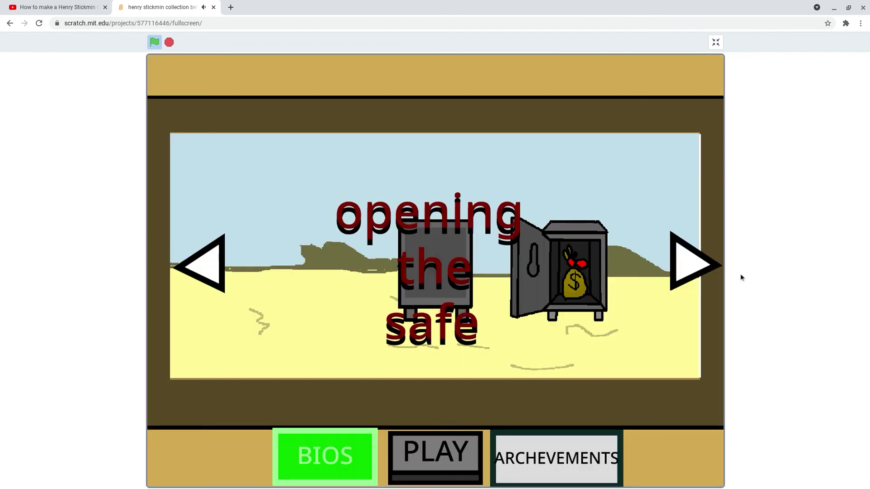
pyautogui.click(690, 265)
pyautogui.click(199, 263)
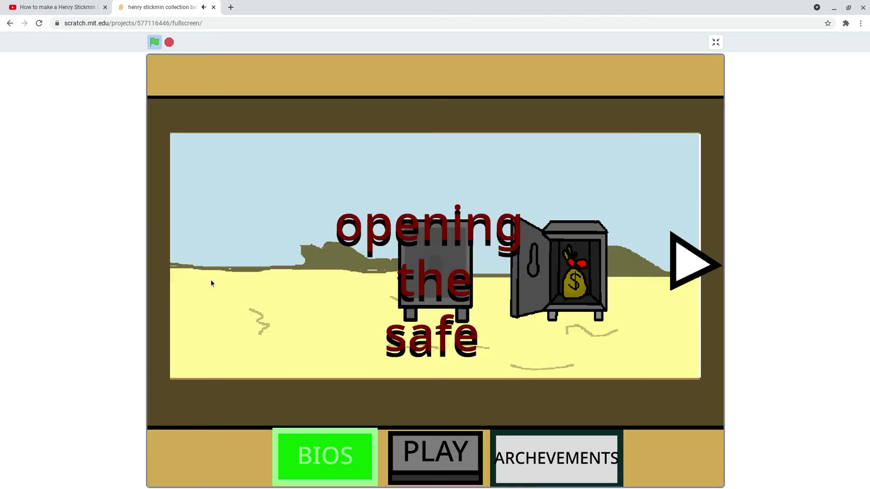
pyautogui.click(325, 455)
pyautogui.click(193, 97)
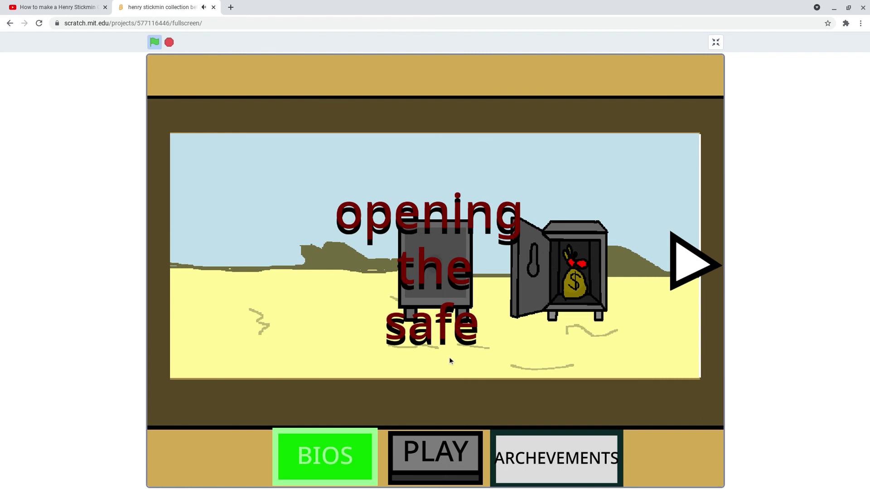
pyautogui.click(684, 259)
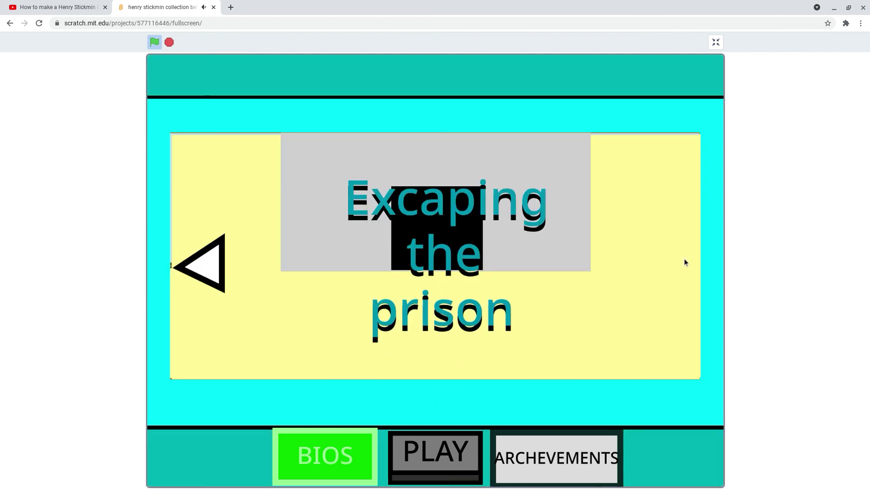
pyautogui.click(203, 262)
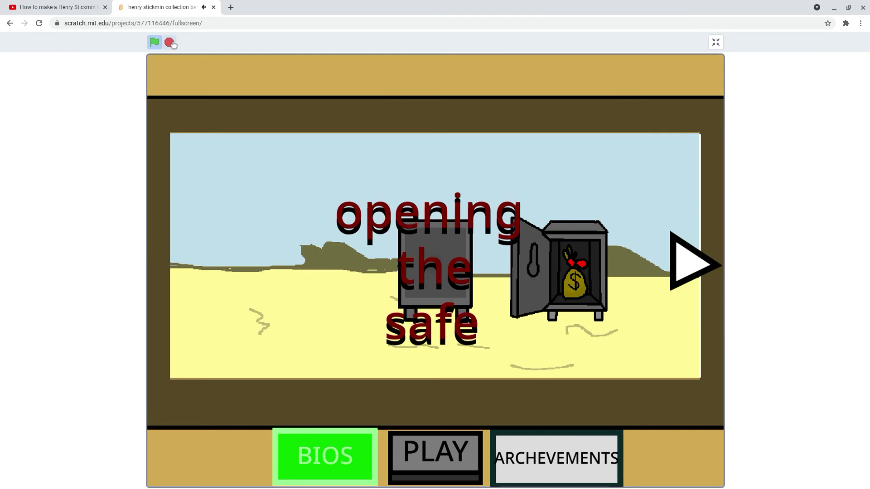
pyautogui.press('Escape')
pyautogui.click(829, 478)
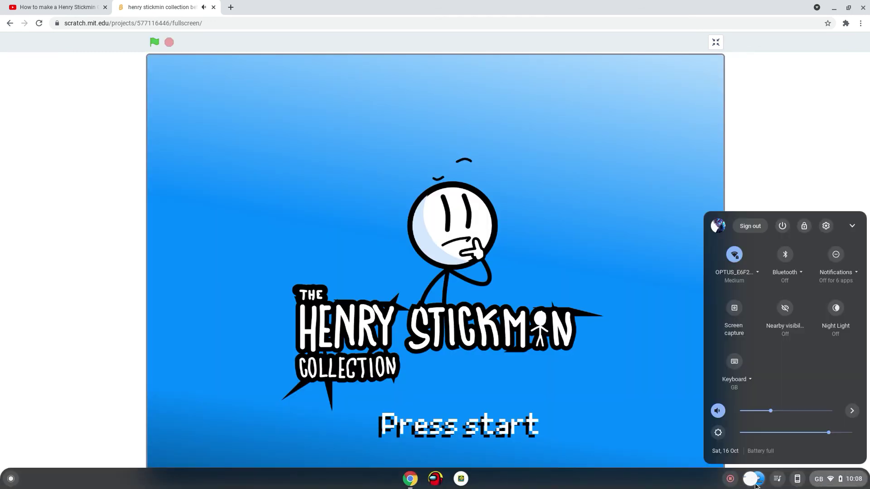